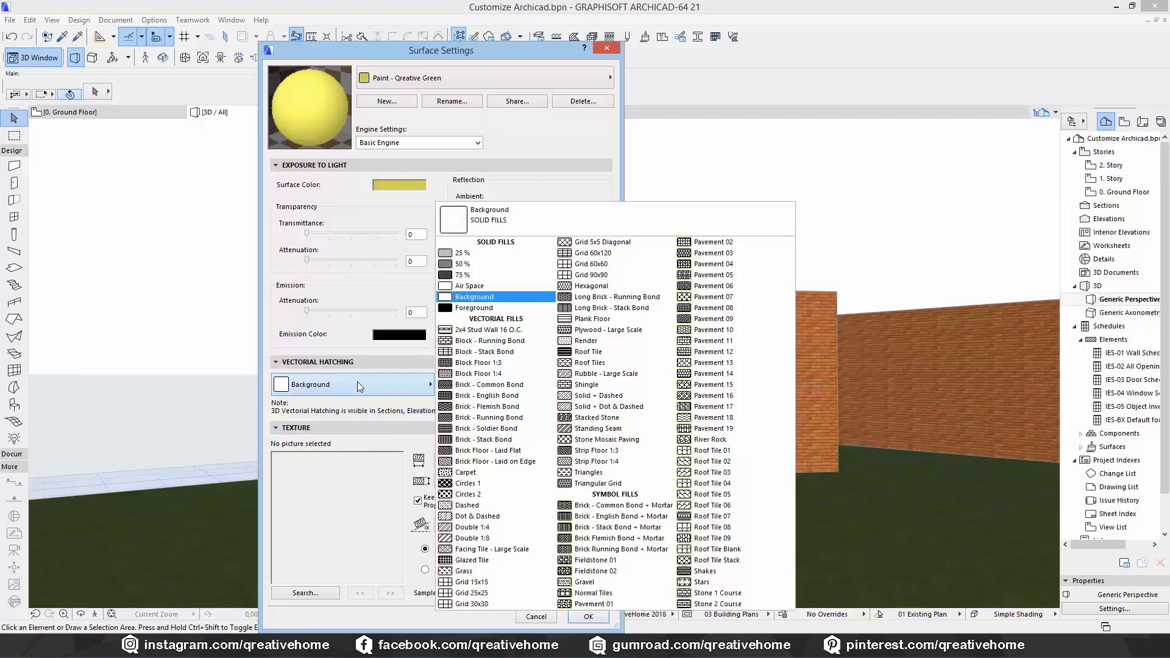
Step: Close the Vectorial Hatching list, keeping Paint - Qreative Green's hatch fill as Background
{"action": "left_click", "coordinate": [357, 384]}
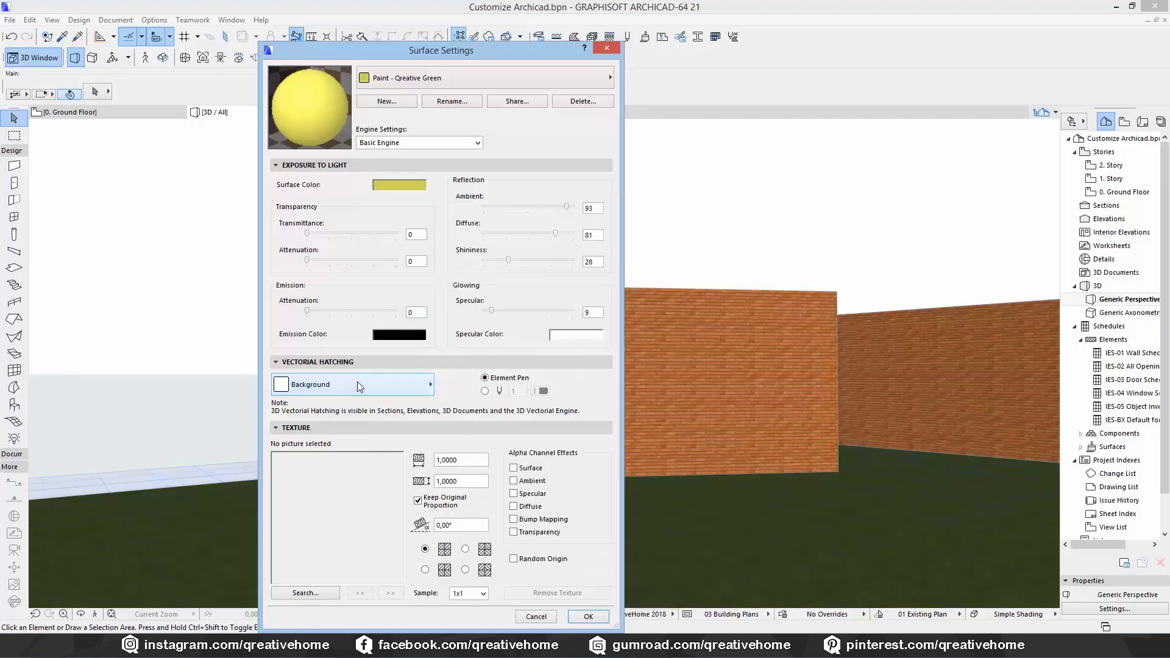
{"action": "left_click", "coordinate": [430, 142]}
Step: Switch Paint - Qreative Green to CineRender, set its Color to the yellow custom colour, and apply
{"action": "left_click", "coordinate": [399, 166]}
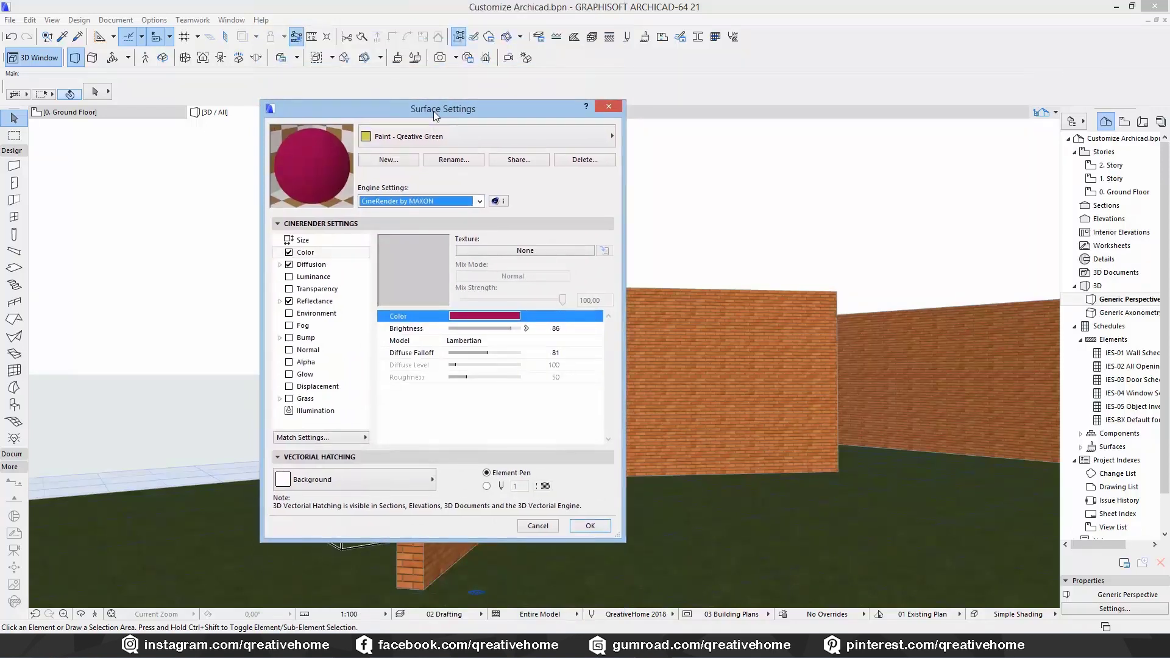
{"action": "left_click", "coordinate": [312, 252]}
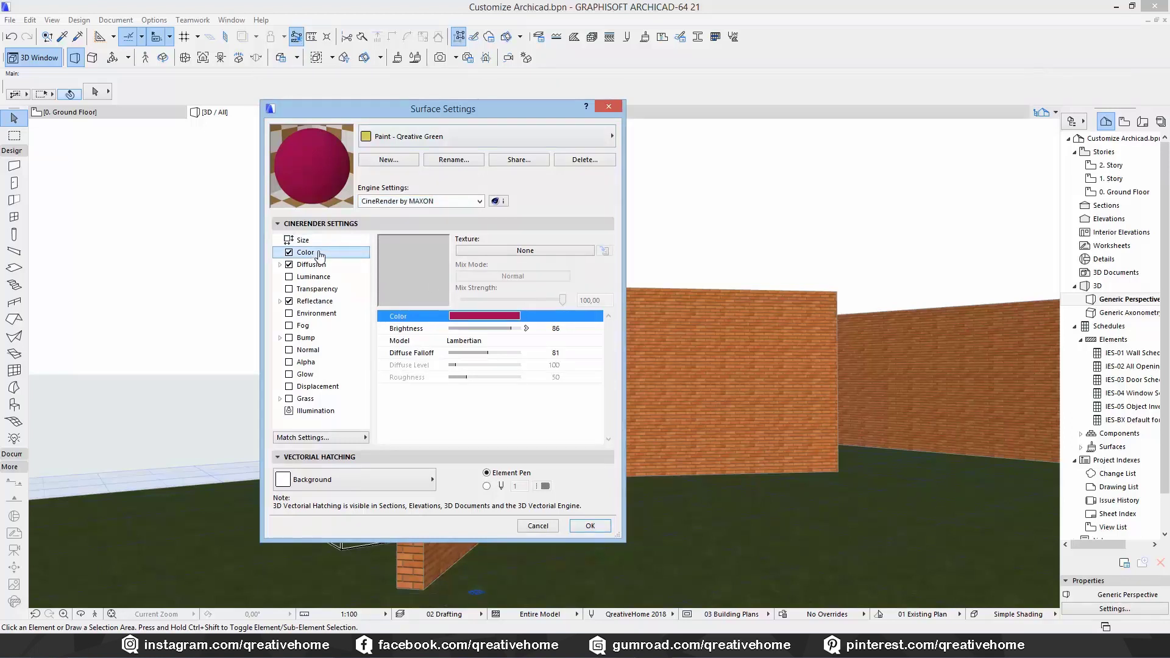
{"action": "left_click", "coordinate": [472, 317]}
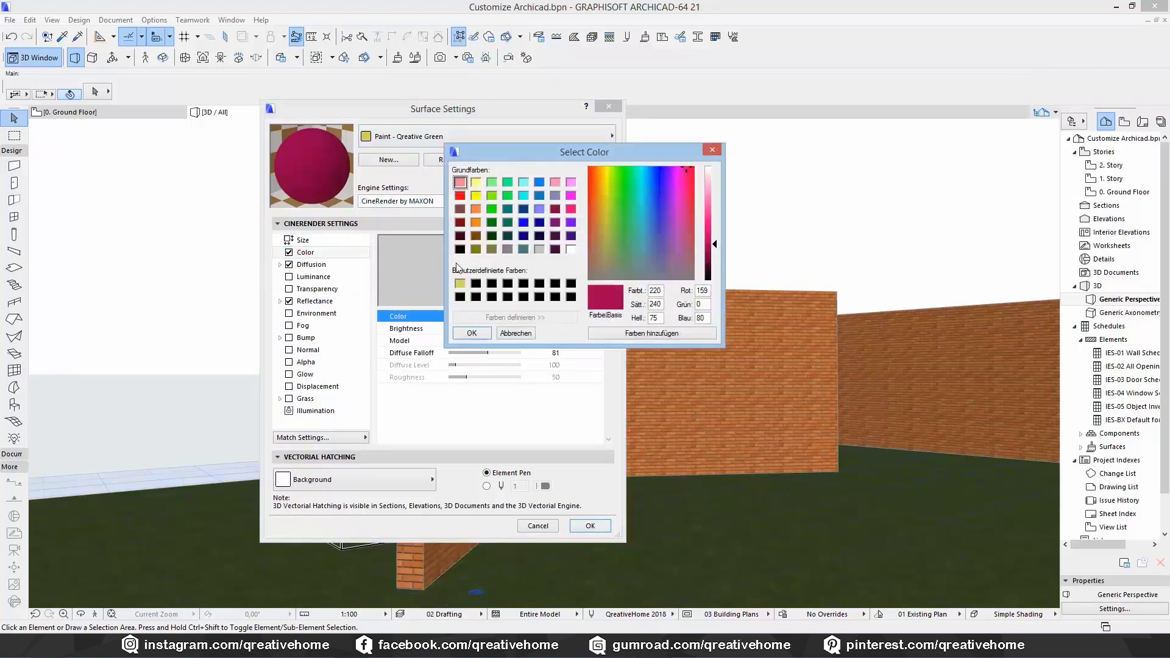
{"action": "left_click", "coordinate": [461, 287]}
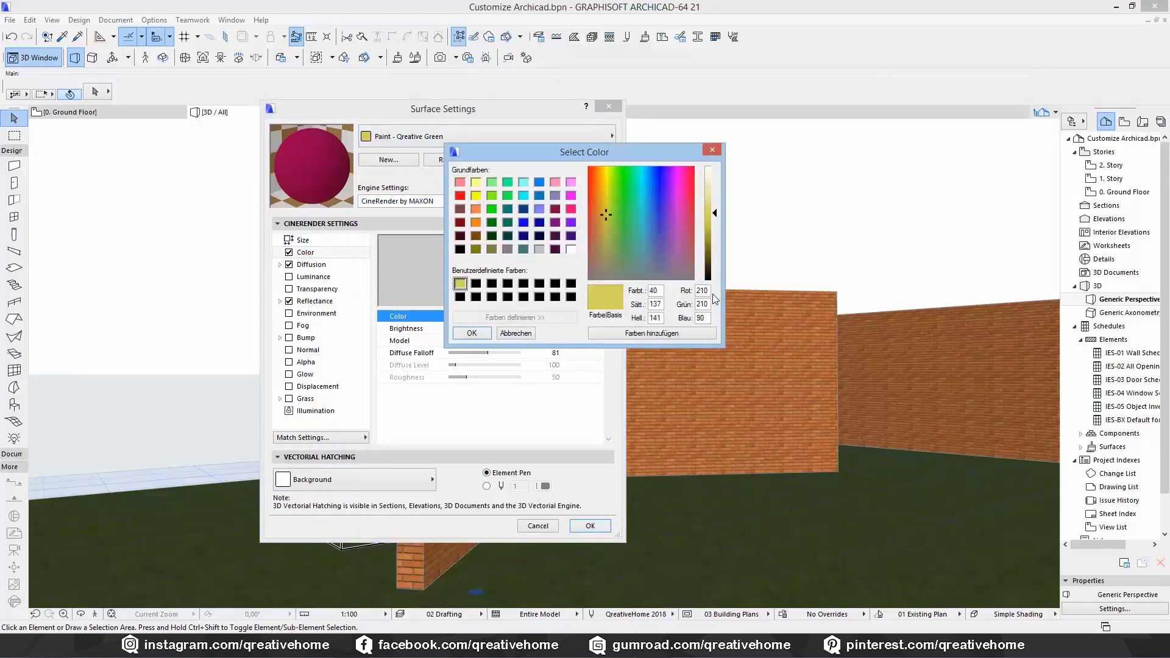
{"action": "left_click", "coordinate": [472, 333]}
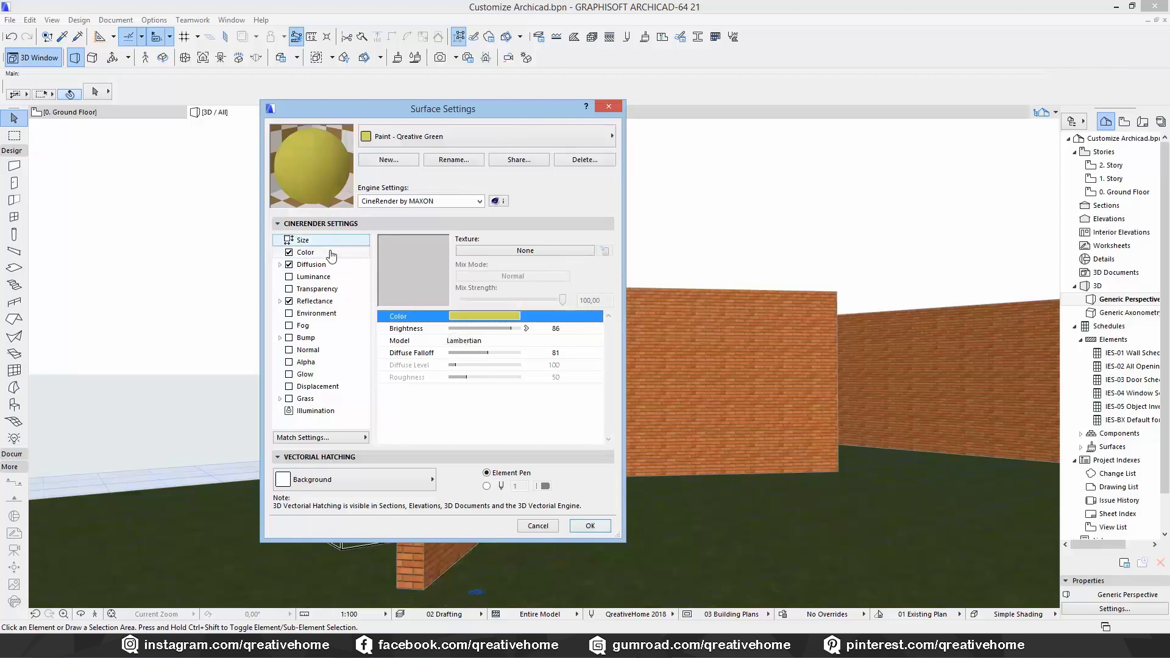
{"action": "left_click", "coordinate": [596, 525]}
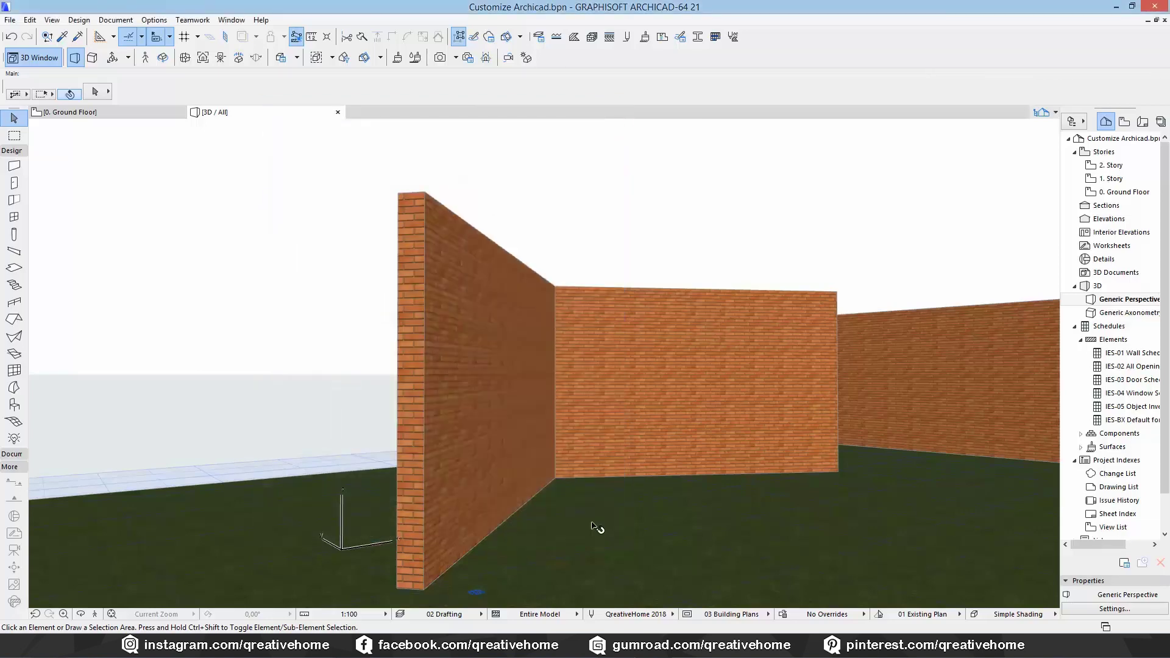
{"action": "left_click", "coordinate": [645, 36]}
{"action": "left_click", "coordinate": [427, 138]}
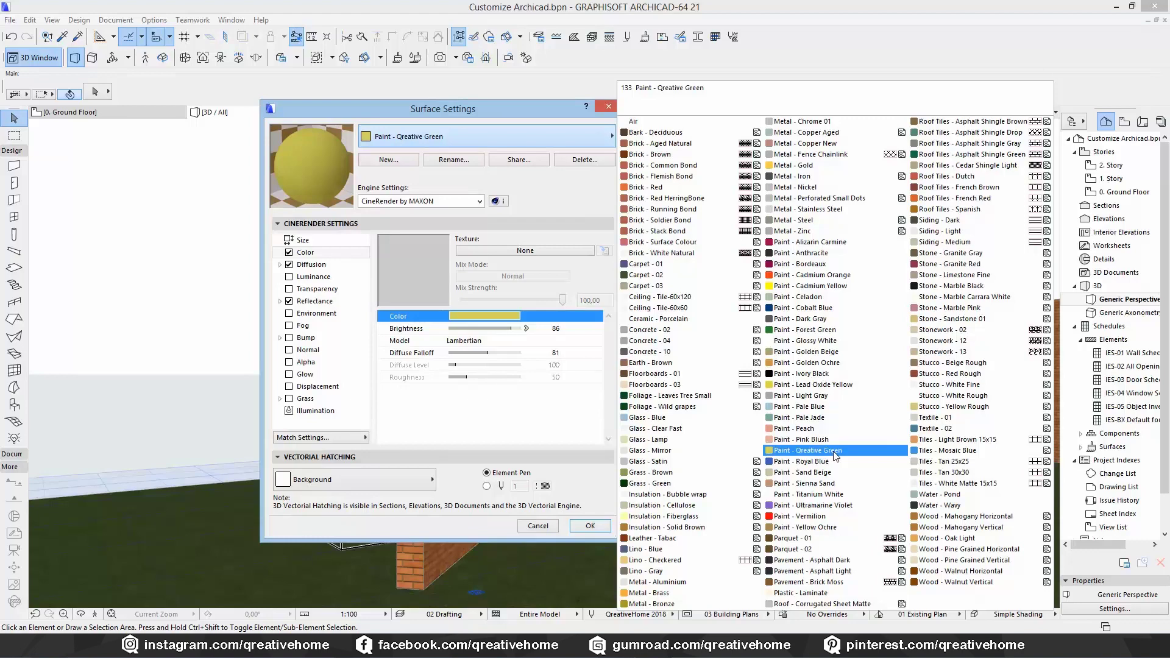
{"action": "left_click", "coordinate": [607, 109]}
{"action": "left_click", "coordinate": [608, 107]}
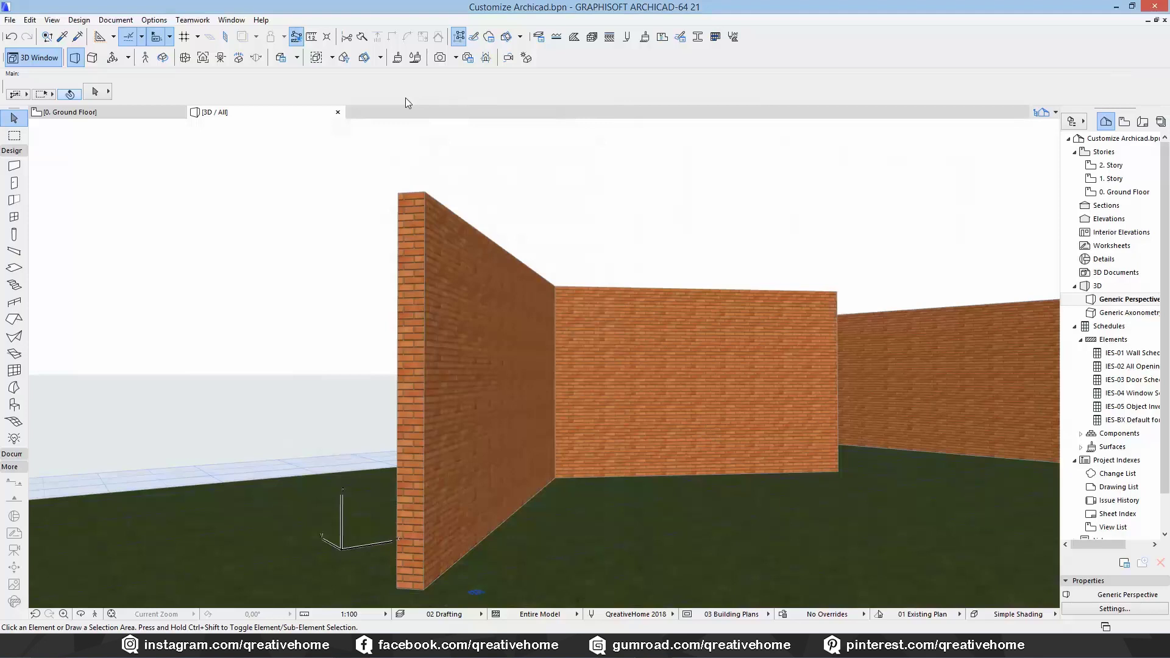
{"action": "left_click", "coordinate": [10, 20]}
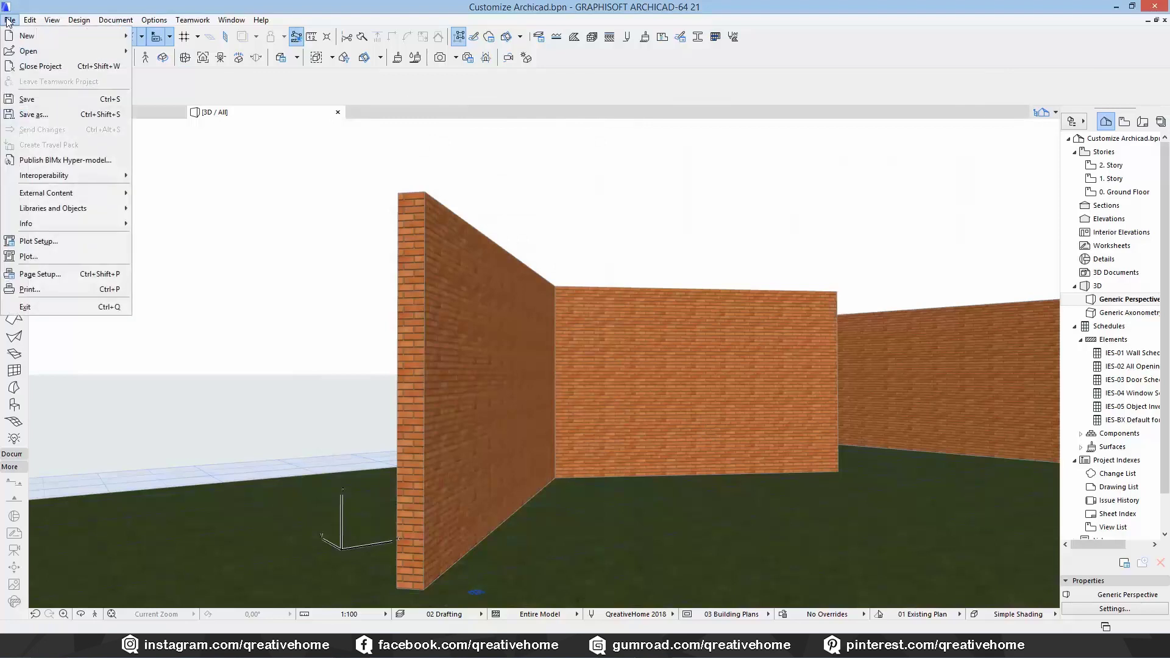
Step: Open the Library Manager on its Embedded Library tab
{"action": "mouse_move", "coordinate": [85, 208]}
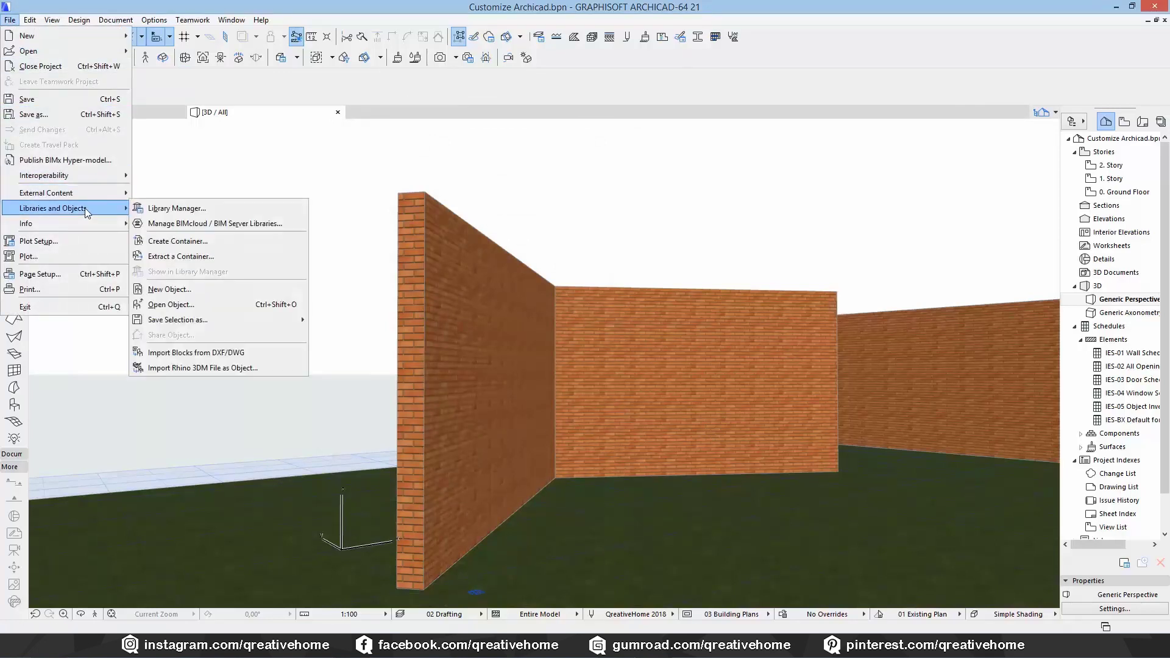
{"action": "left_click", "coordinate": [177, 209]}
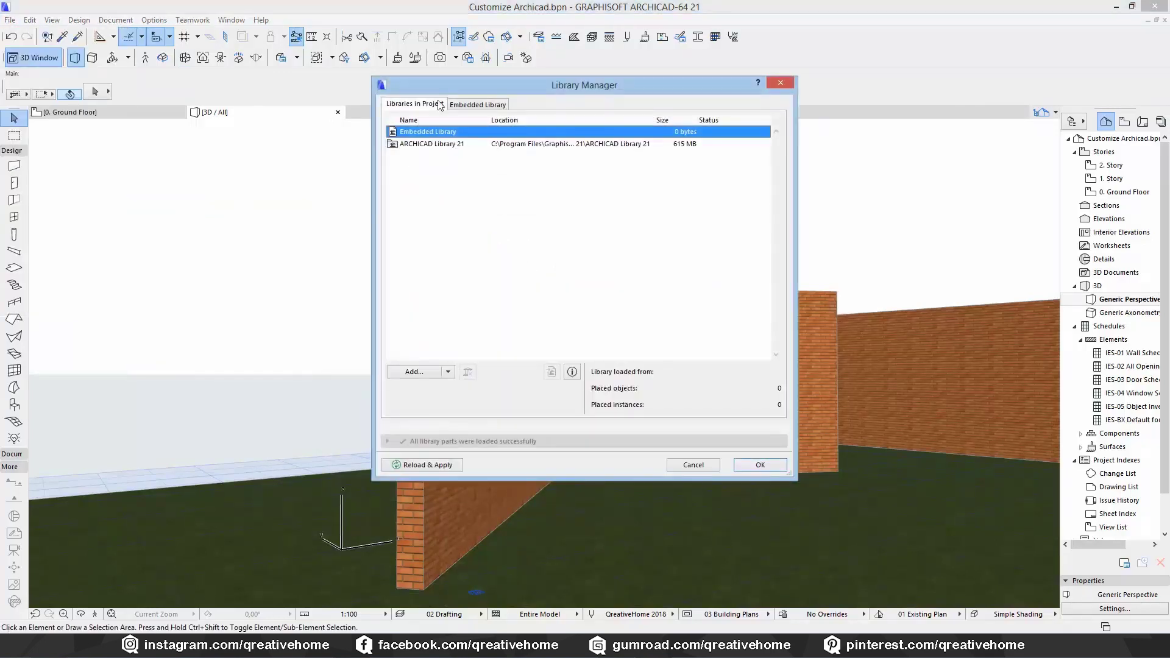
{"action": "left_click", "coordinate": [470, 112]}
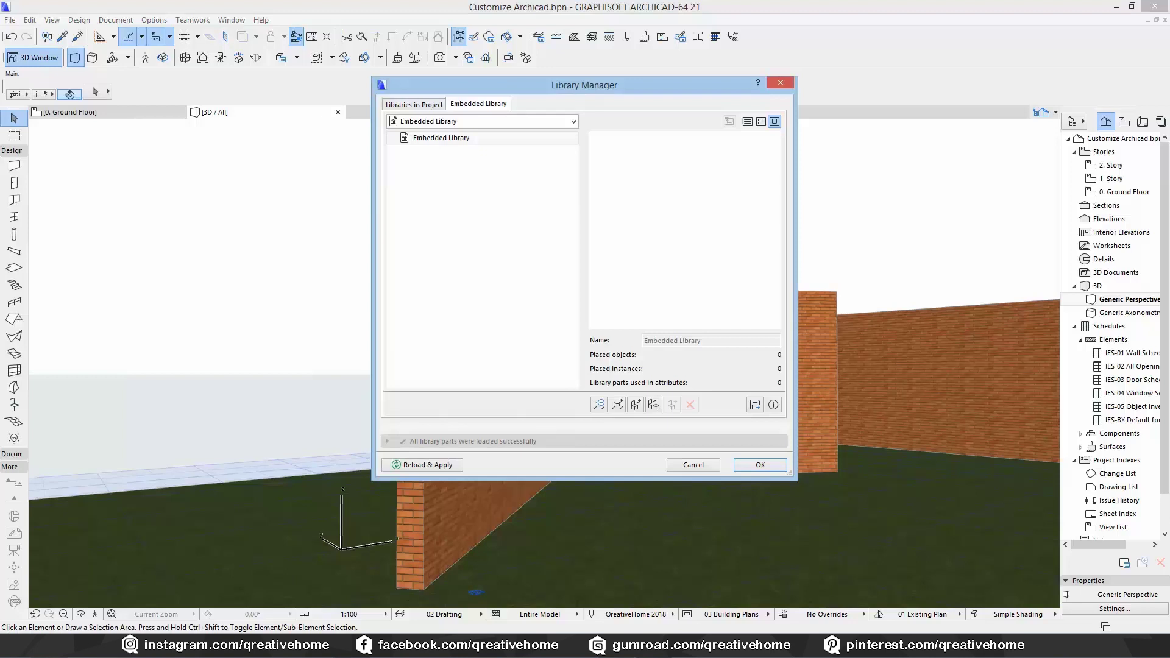
Step: Drag 2_stone-01_d100.jpg and 2_stone-01_b030-p050.png from Explorer into the Embedded Library and confirm
{"action": "key", "text": "alt+Tab"}
{"action": "left_click_drag", "start_coordinate": [1103, 74], "coordinate": [1136, 79]}
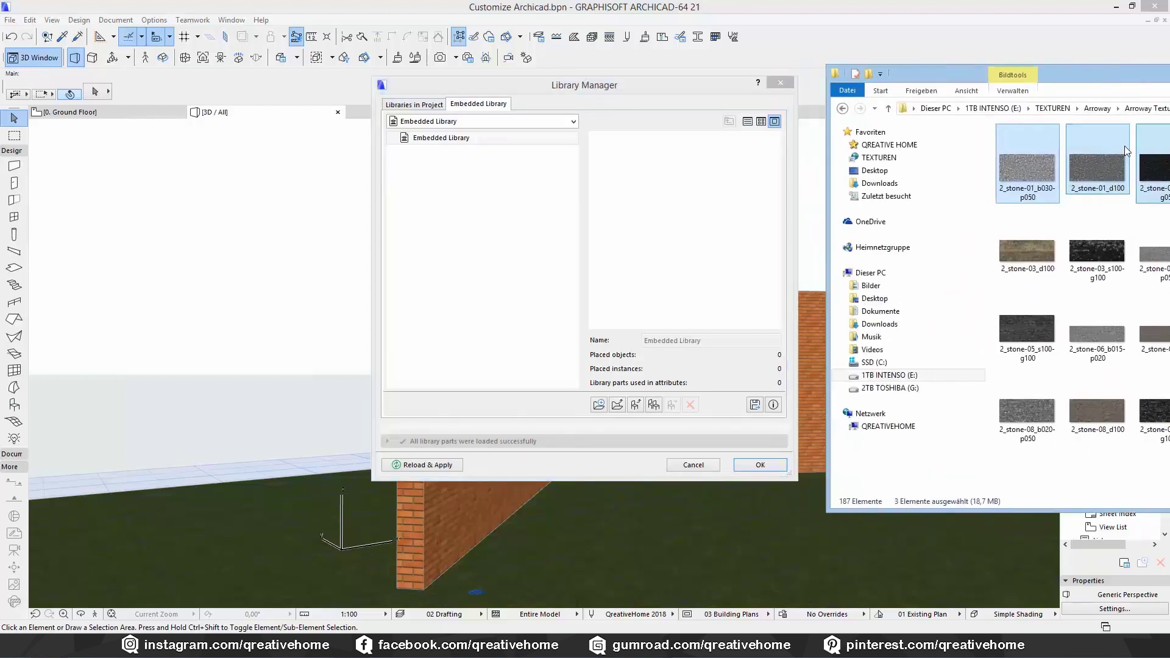
{"action": "left_click", "coordinate": [1124, 153]}
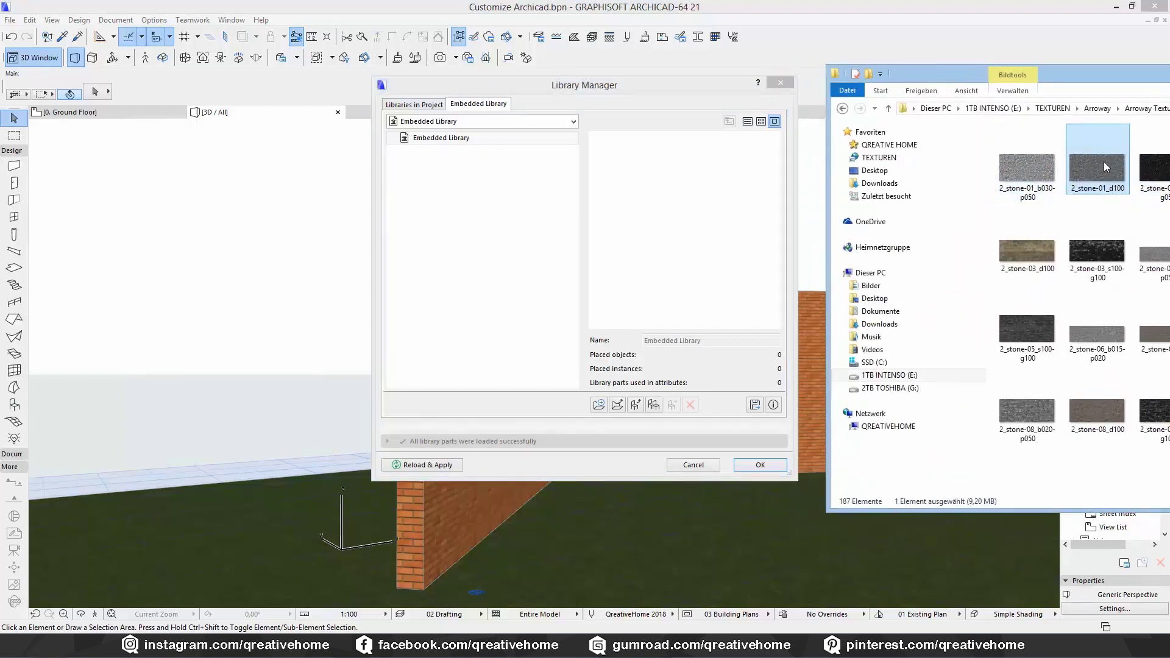
{"action": "left_click", "coordinate": [1029, 173], "text": "ctrl"}
{"action": "left_click_drag", "start_coordinate": [1029, 164], "coordinate": [680, 201]}
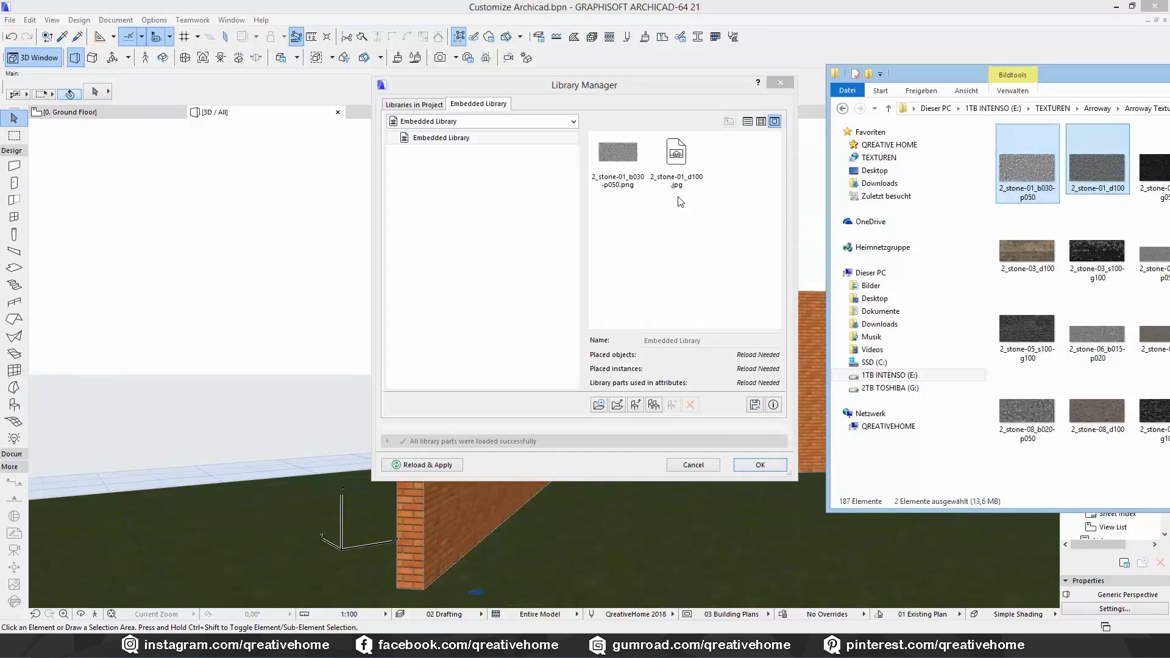
{"action": "left_click_drag", "start_coordinate": [1071, 83], "coordinate": [1169, 83]}
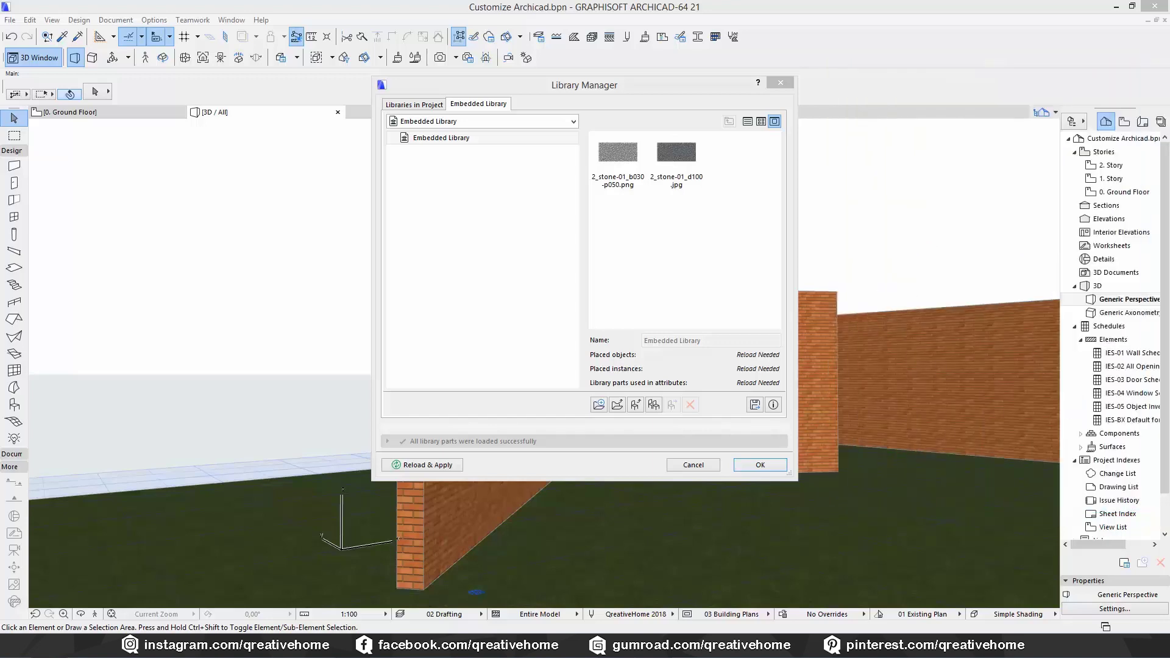
{"action": "left_click", "coordinate": [897, 151]}
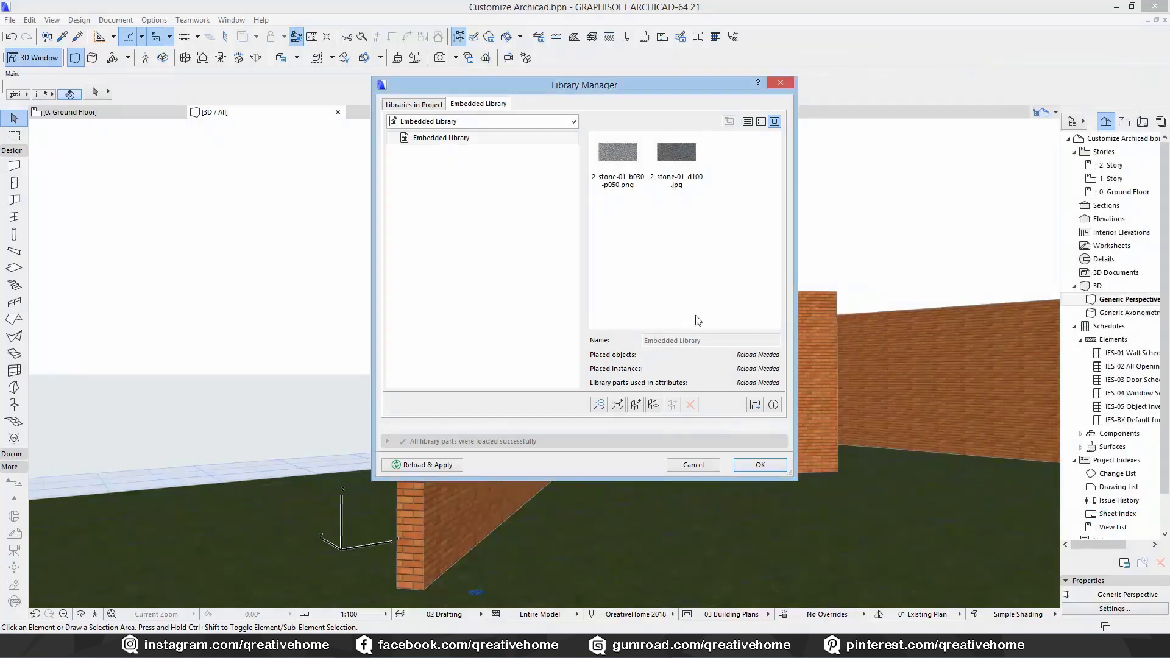
{"action": "left_click", "coordinate": [756, 466]}
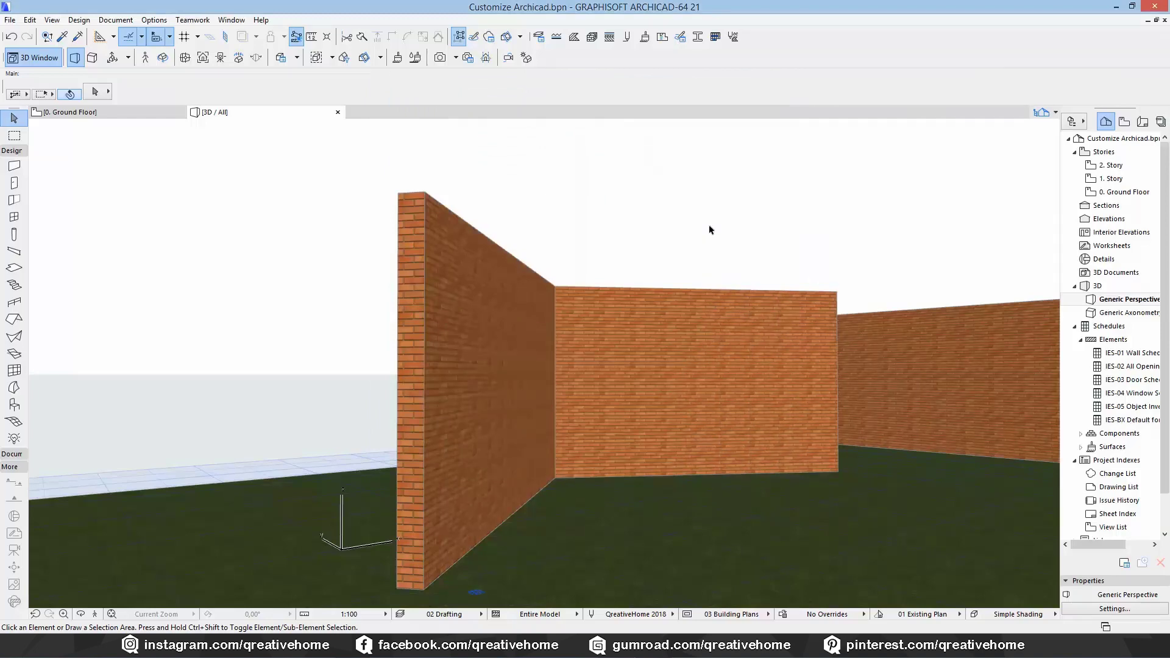
Step: Duplicate Stonework - 02 as new surface 'Arroway - Stonework 01' and show its Basic Engine settings
{"action": "left_click", "coordinate": [644, 39]}
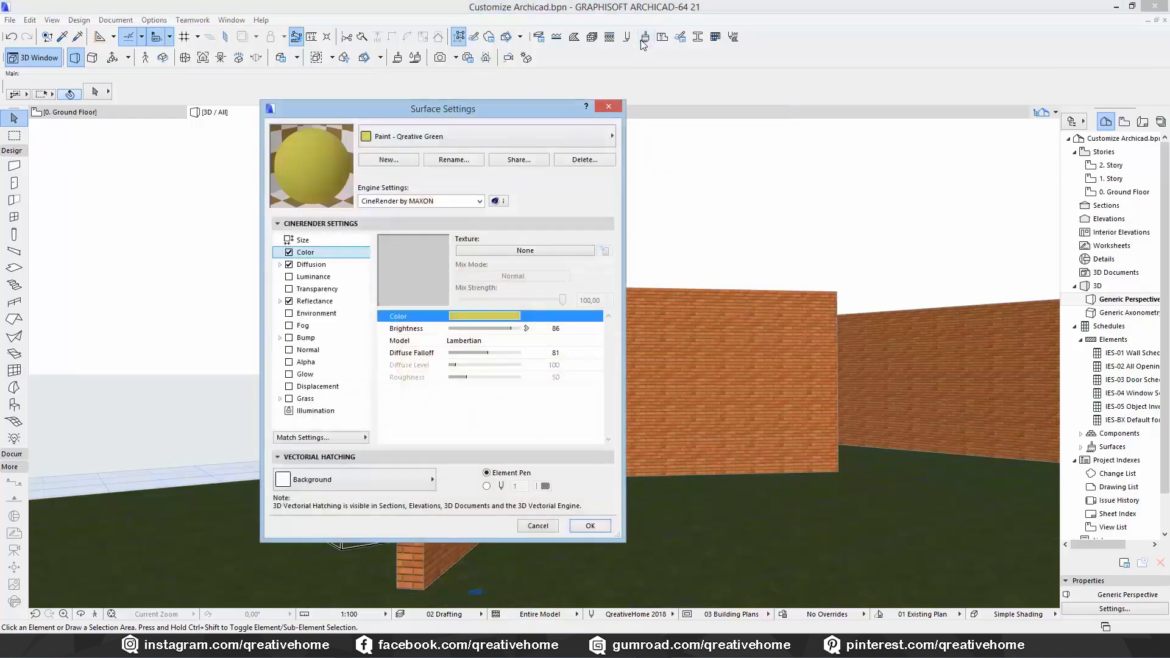
{"action": "left_click", "coordinate": [446, 134]}
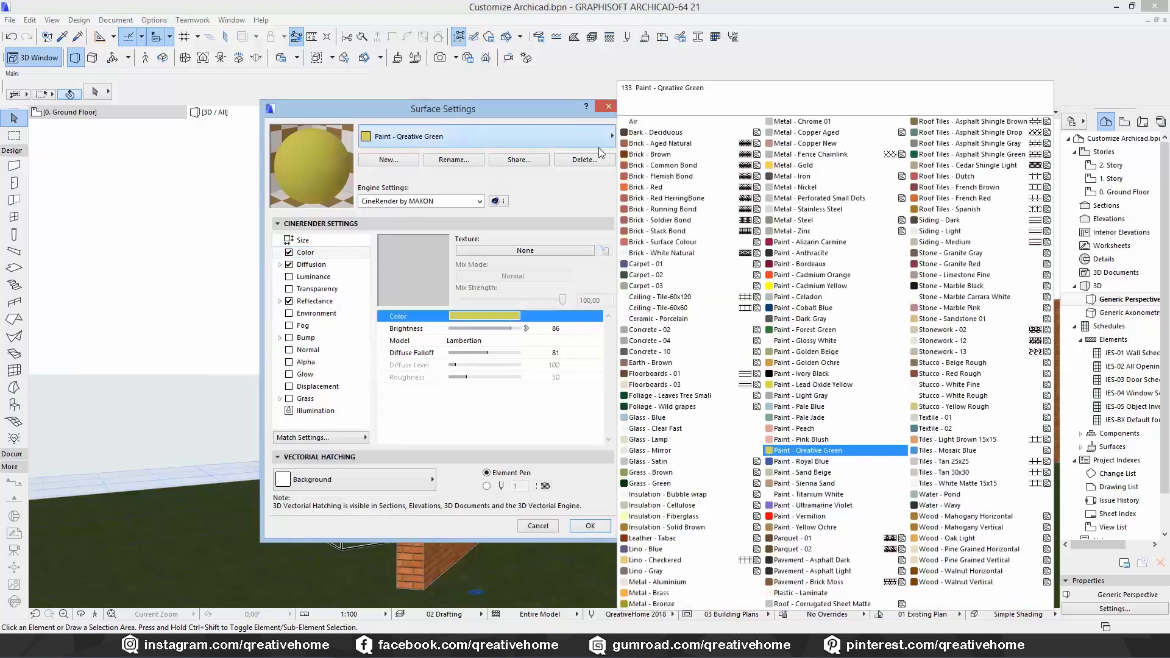
{"action": "left_click", "coordinate": [946, 330]}
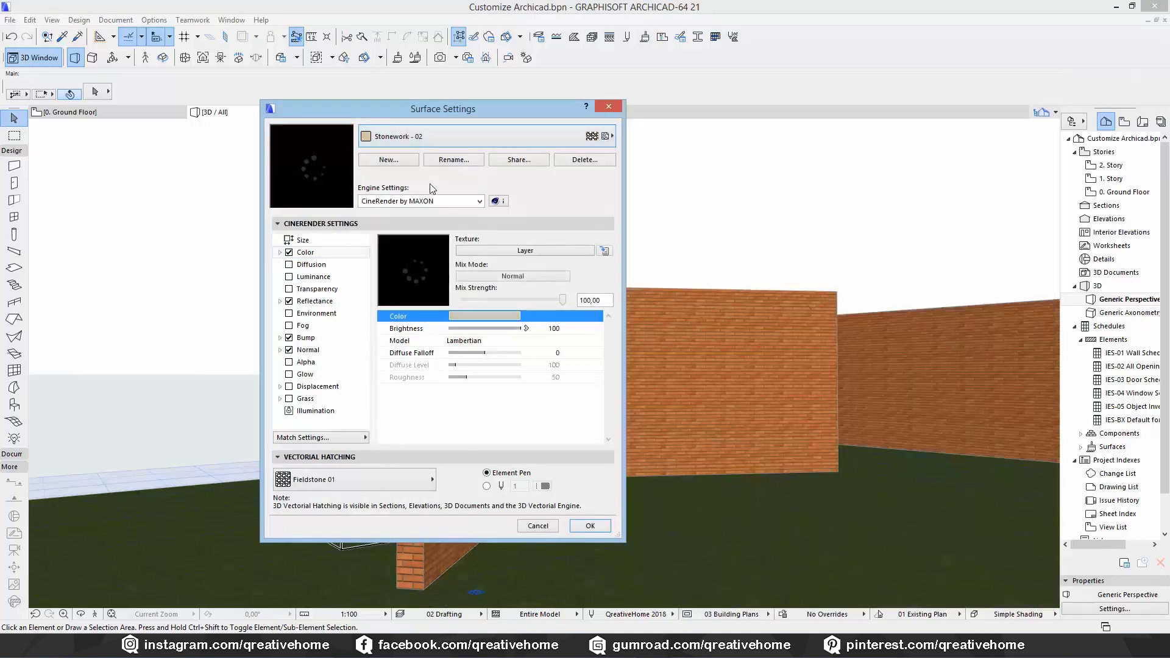
{"action": "left_click", "coordinate": [389, 160]}
{"action": "left_click_drag", "start_coordinate": [553, 243], "coordinate": [484, 243]}
{"action": "type", "text": "Arrowa"}
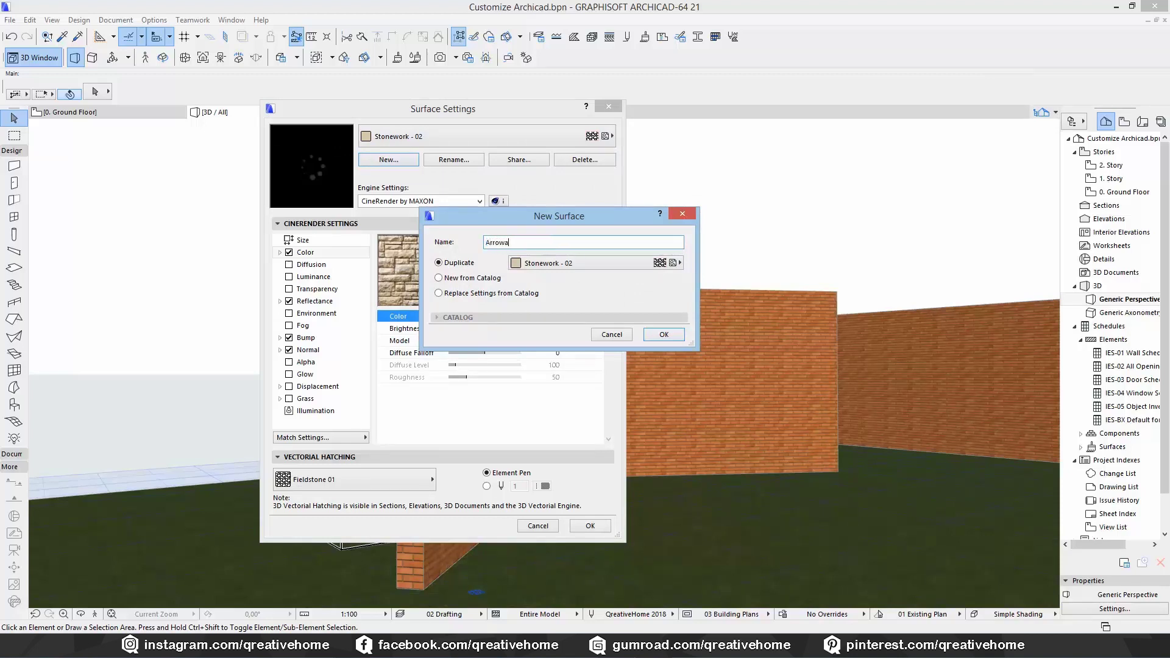
{"action": "type", "text": "y - Stonework 01"}
{"action": "left_click", "coordinate": [661, 336]}
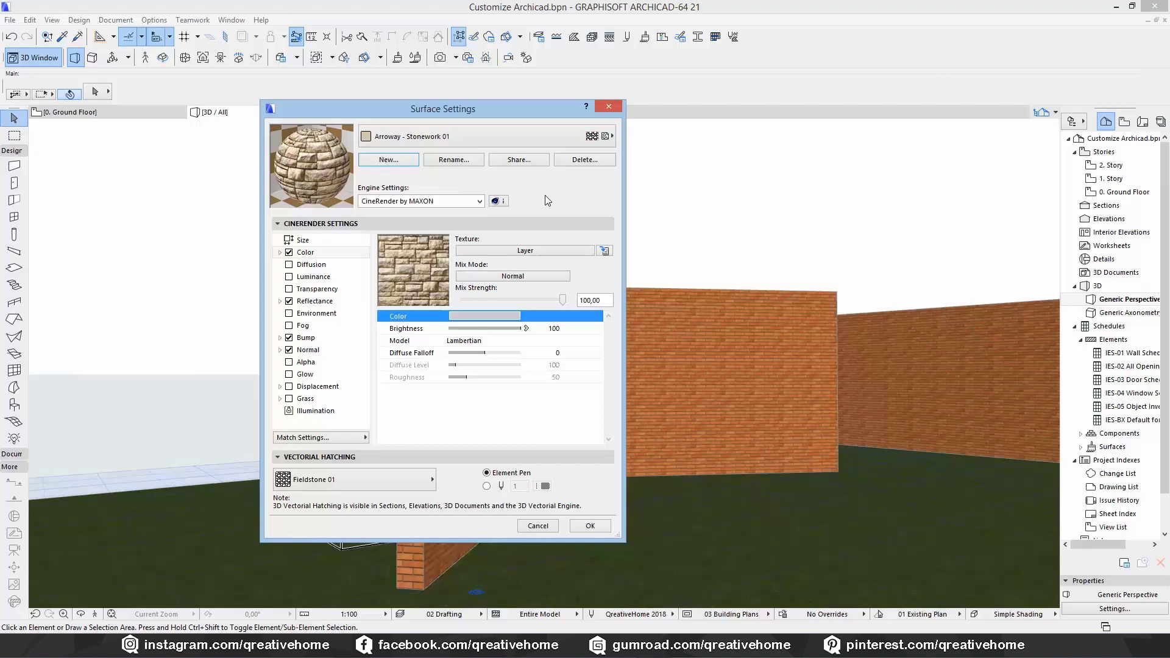
{"action": "left_click", "coordinate": [427, 201]}
{"action": "left_click", "coordinate": [395, 215]}
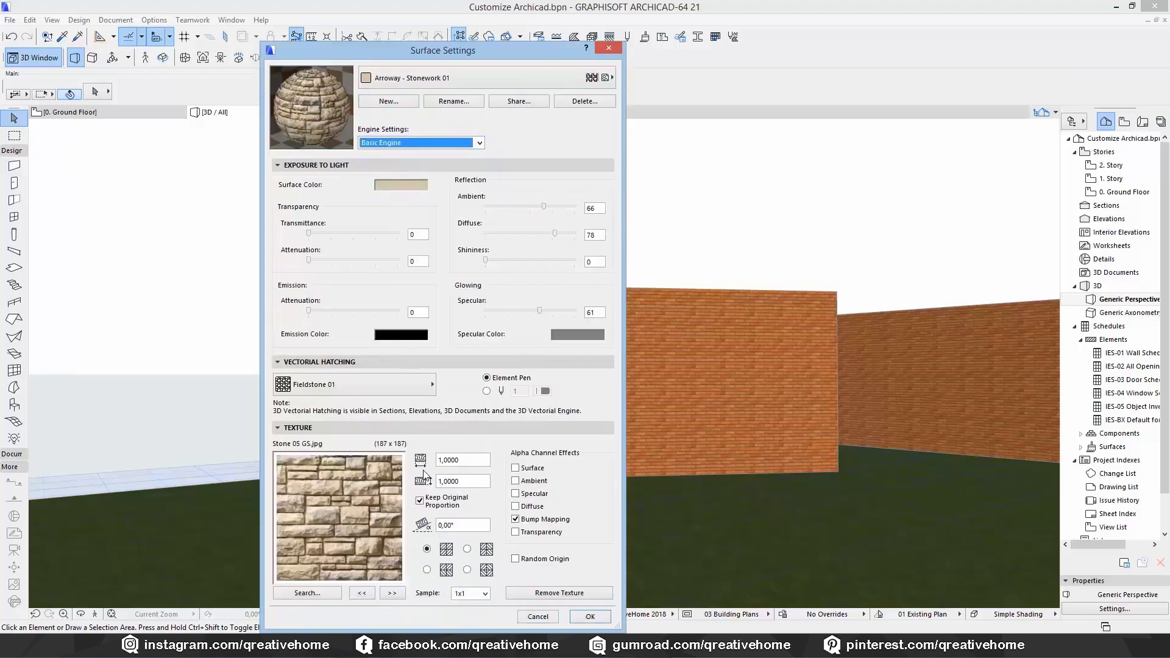
Step: Load 2_stone-01_d100.jpg from the Embedded Library as the Basic Engine texture image
{"action": "left_click", "coordinate": [303, 595]}
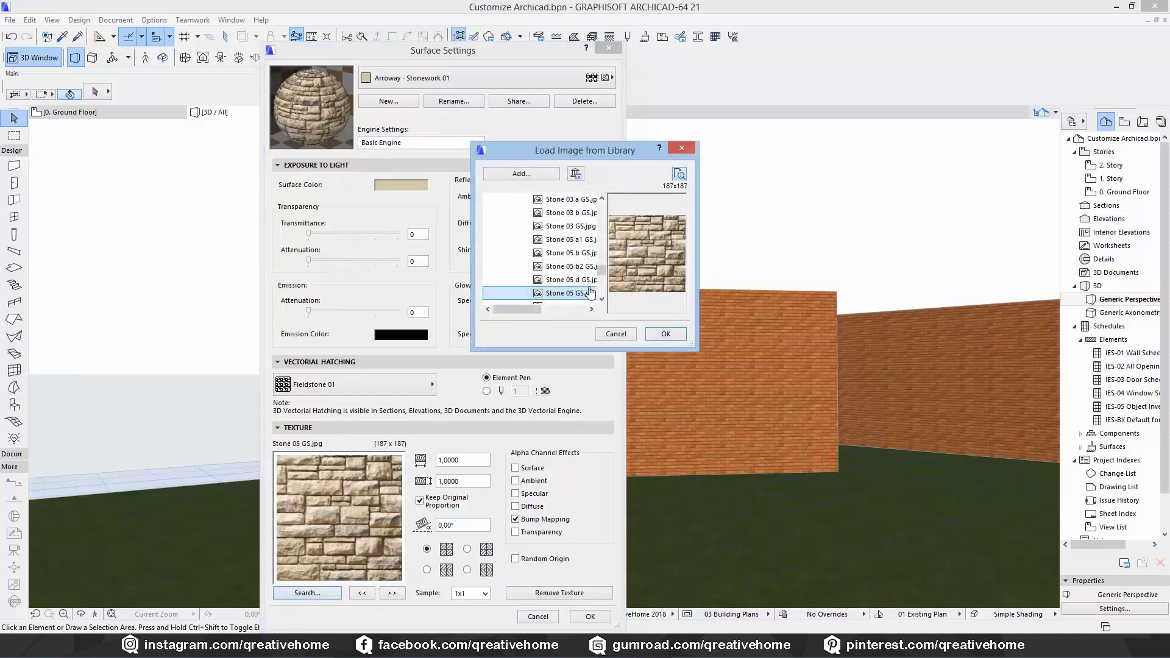
{"action": "left_click_drag", "start_coordinate": [602, 269], "coordinate": [601, 207]}
{"action": "left_click", "coordinate": [496, 213]}
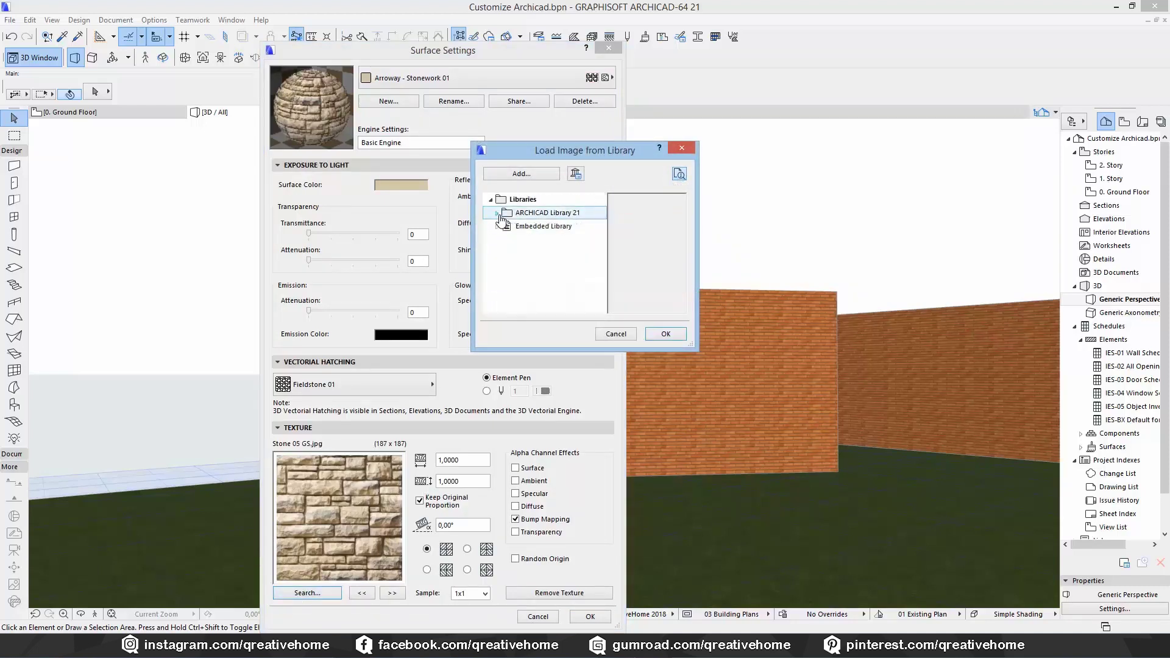
{"action": "left_click", "coordinate": [501, 227]}
{"action": "left_click", "coordinate": [497, 226]}
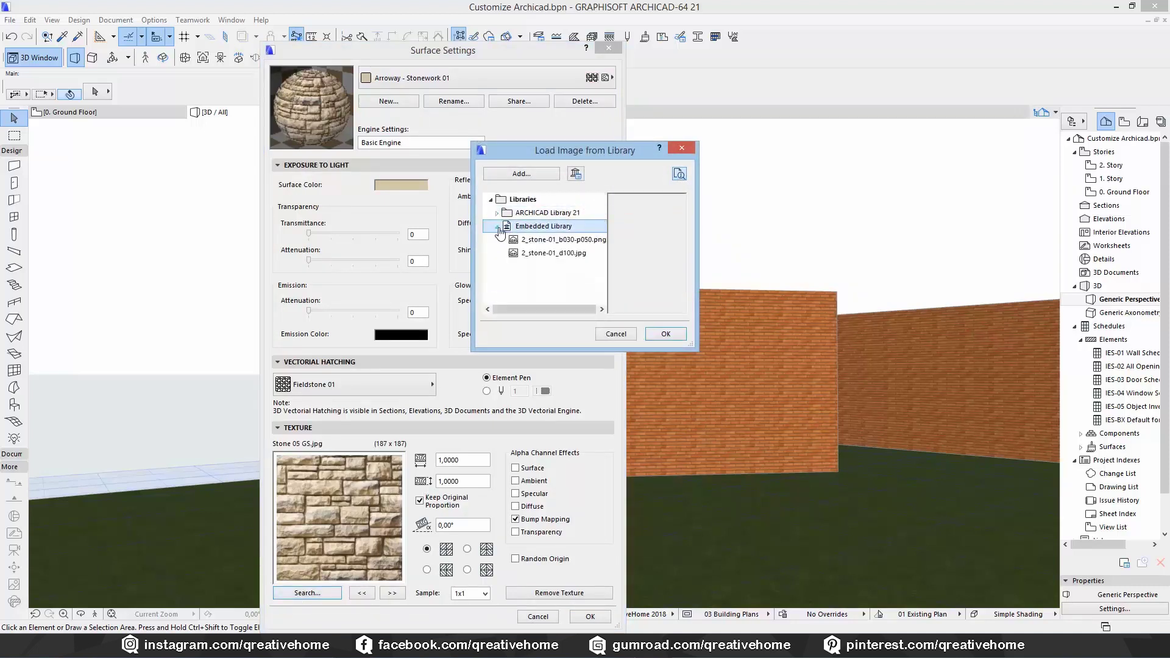
{"action": "left_click", "coordinate": [552, 255]}
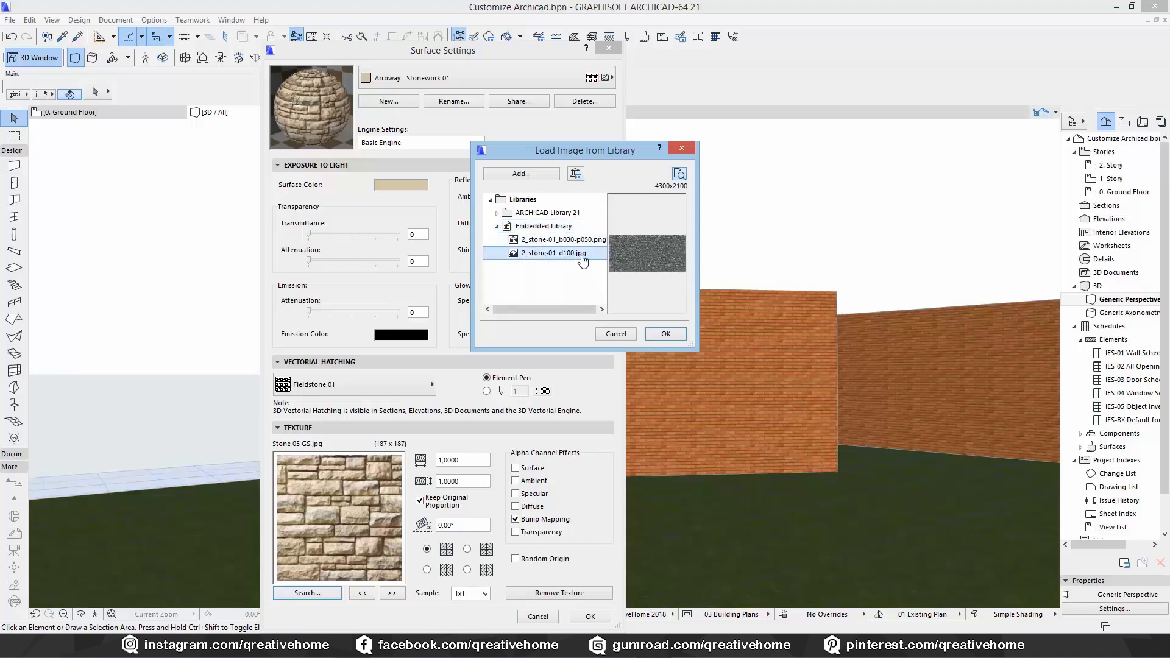
{"action": "left_click", "coordinate": [659, 335]}
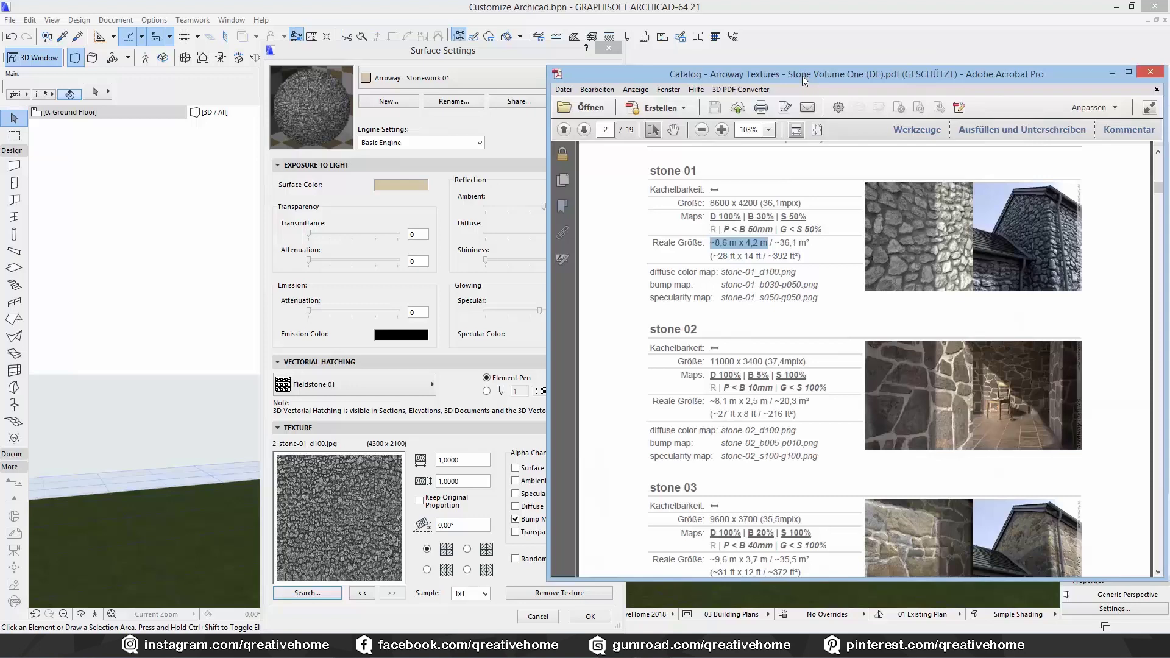
Step: Minimize the Arroway catalog after reading stone 01's real size of 8,6 m x 4,2 m
{"action": "key", "text": "super+Down"}
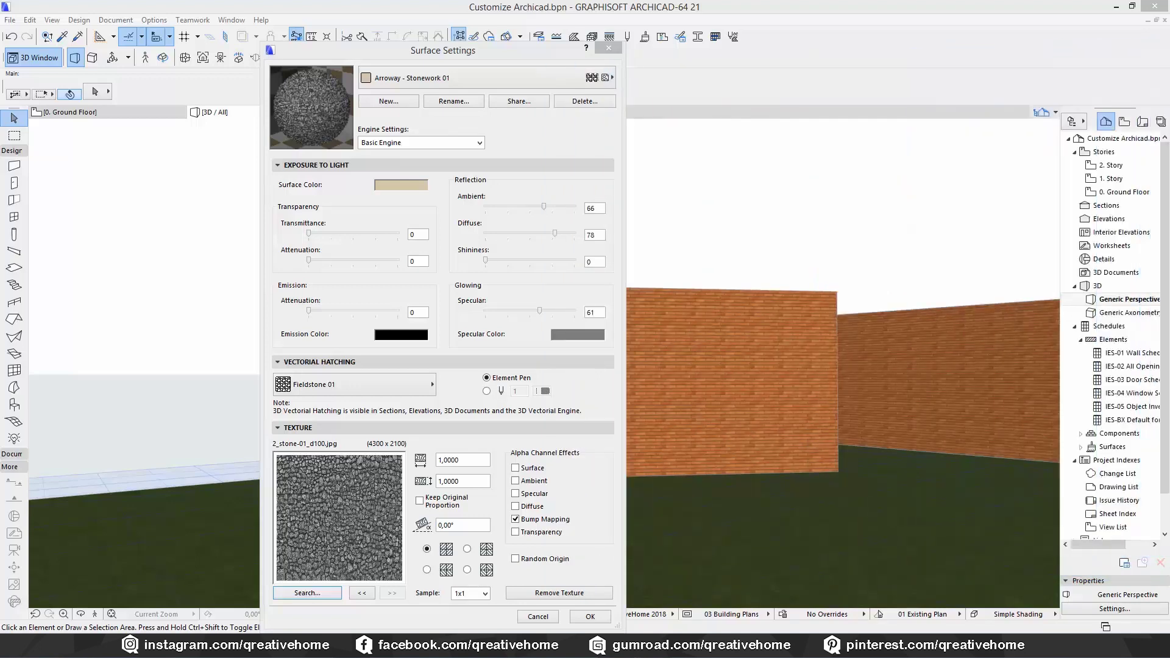
Step: Set the Basic Engine texture size to 8,6 wide by 4,2 high
{"action": "left_click", "coordinate": [462, 460]}
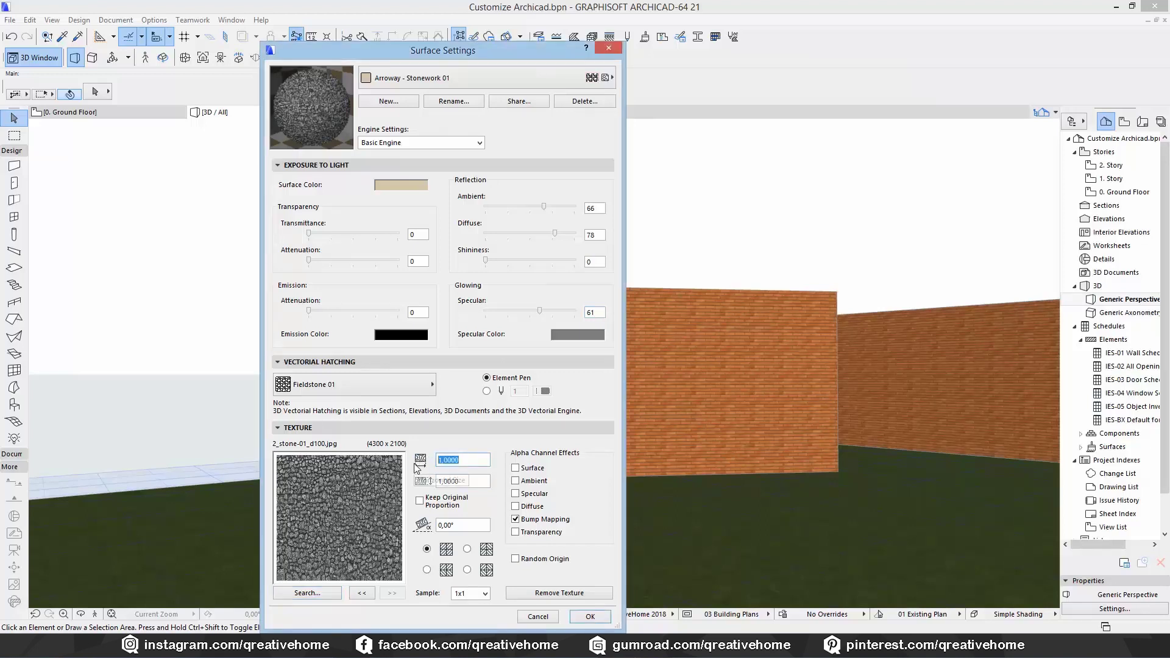
{"action": "type", "text": "8,6"}
{"action": "key", "text": "Tab"}
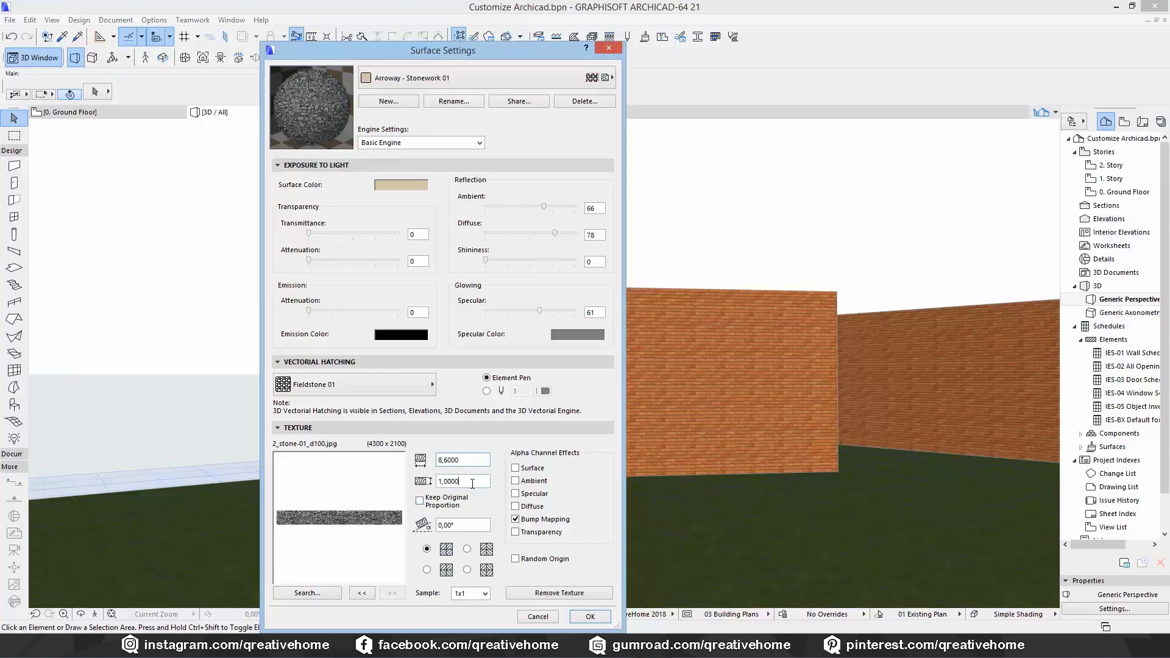
{"action": "type", "text": "4,2"}
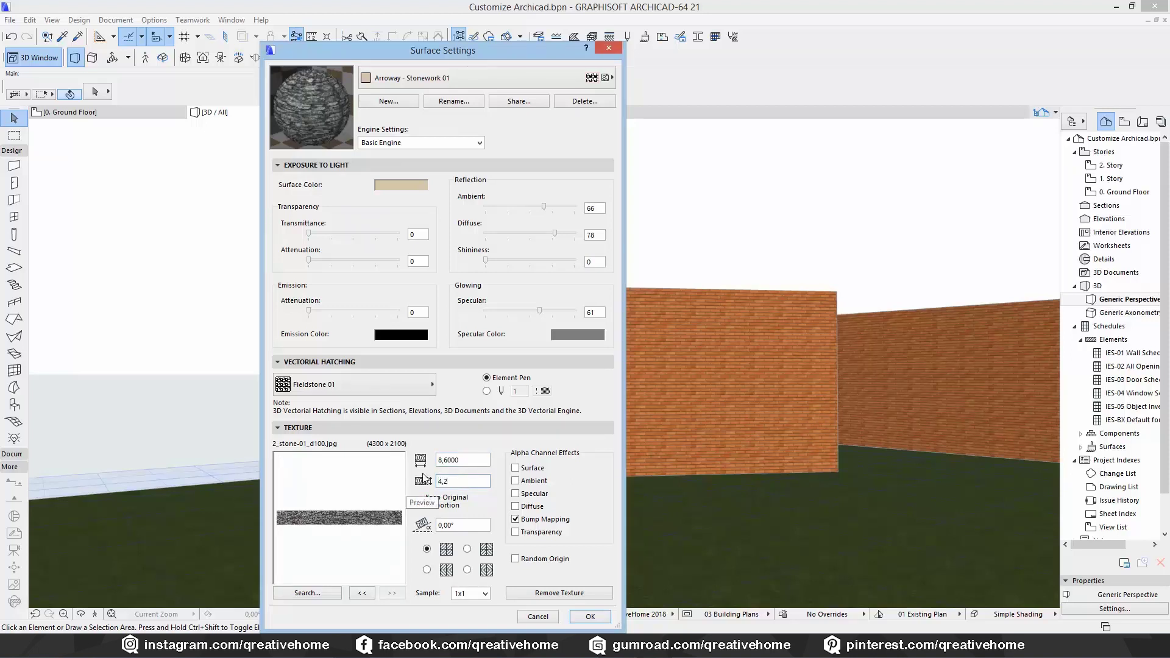
{"action": "key", "text": "Tab"}
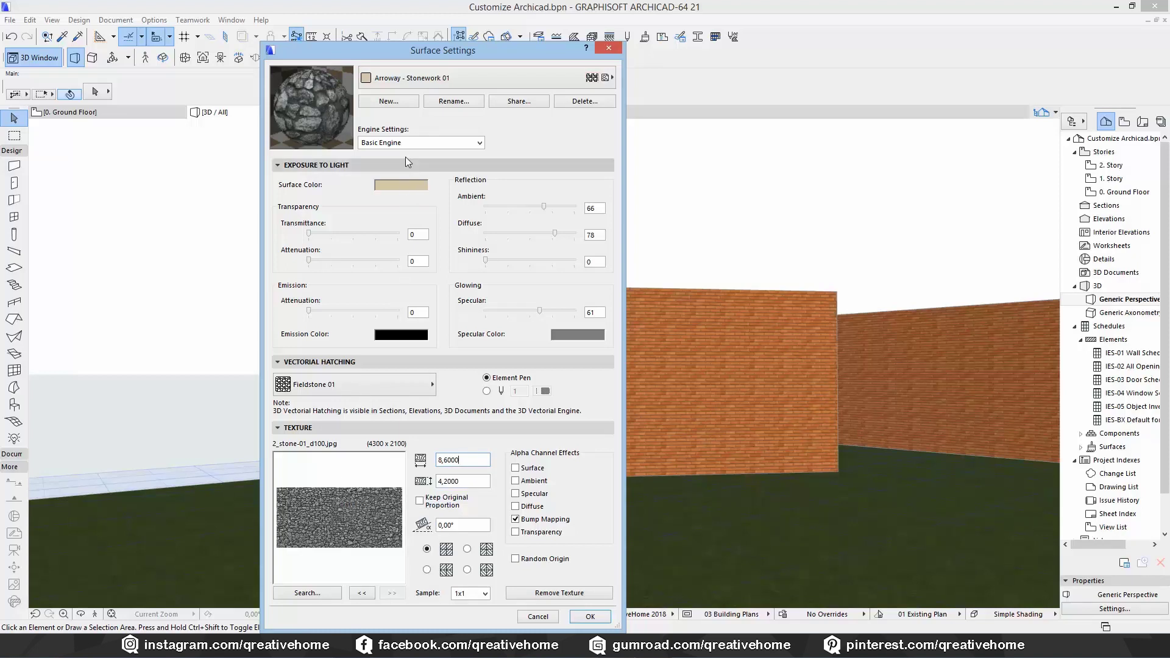
Step: Make the surface colour grey, keep the Fieldstone 01 hatch, and switch to CineRender settings
{"action": "left_click", "coordinate": [395, 188]}
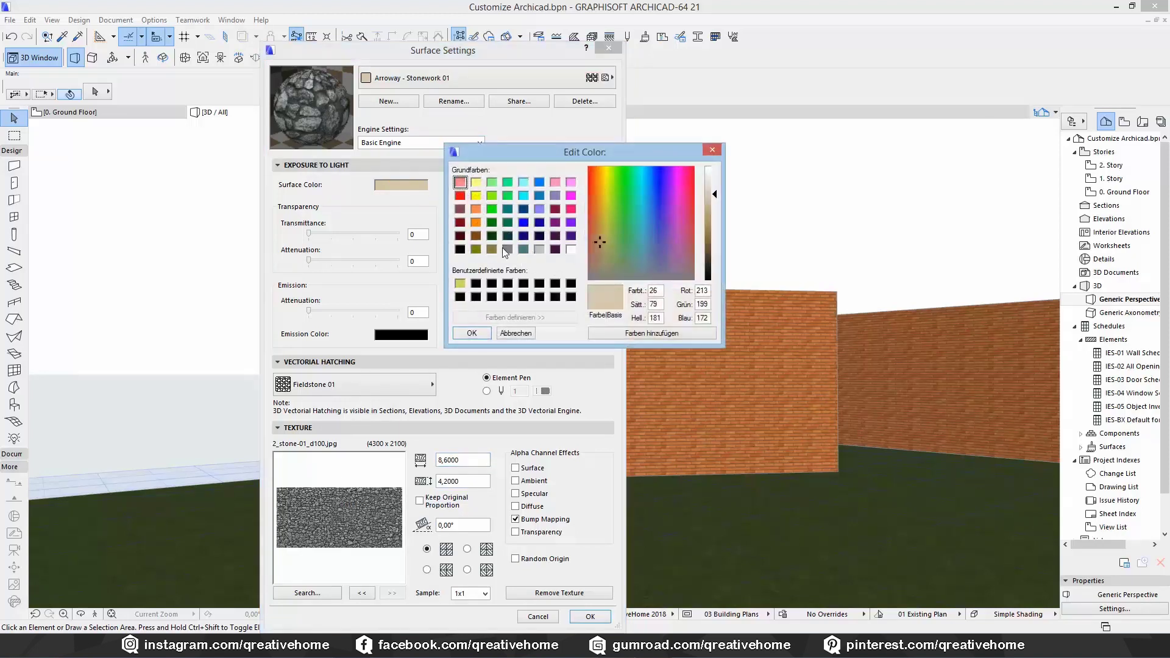
{"action": "left_click", "coordinate": [507, 249]}
{"action": "left_click", "coordinate": [472, 336]}
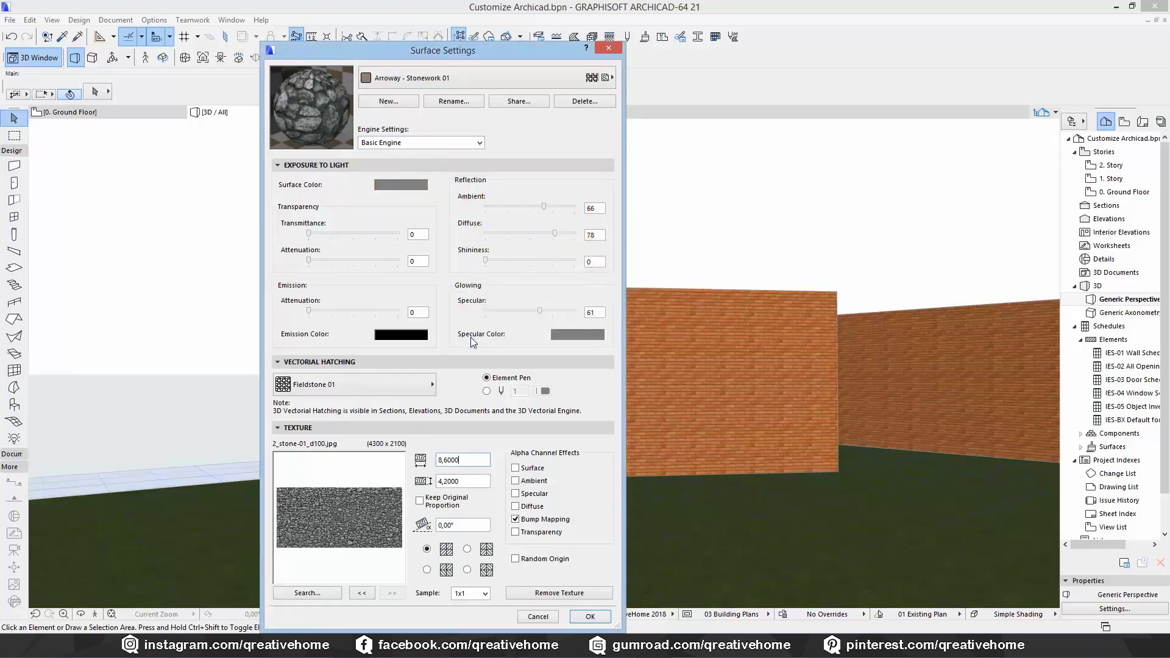
{"action": "left_click", "coordinate": [434, 387]}
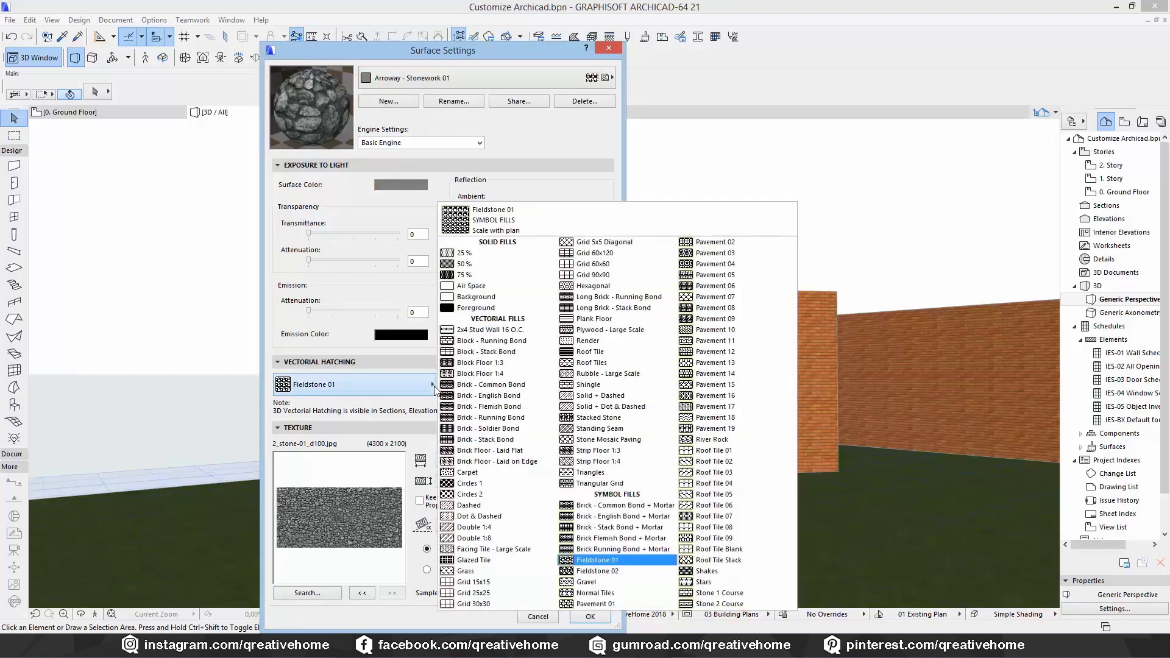
{"action": "left_click", "coordinate": [434, 386]}
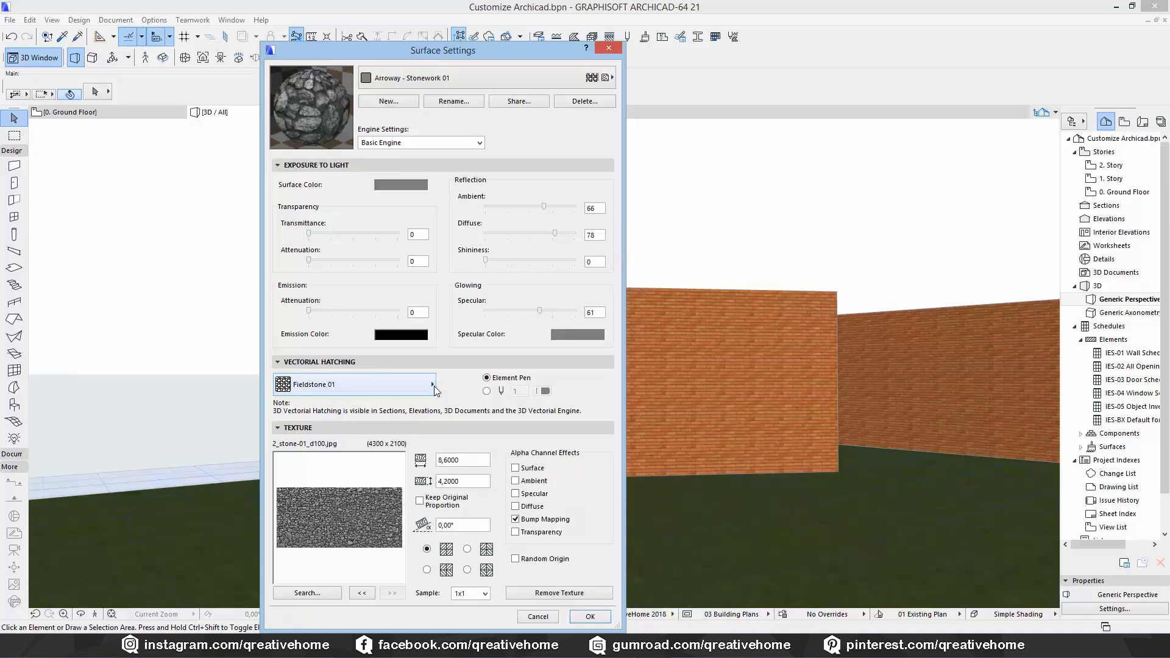
{"action": "left_click", "coordinate": [412, 143]}
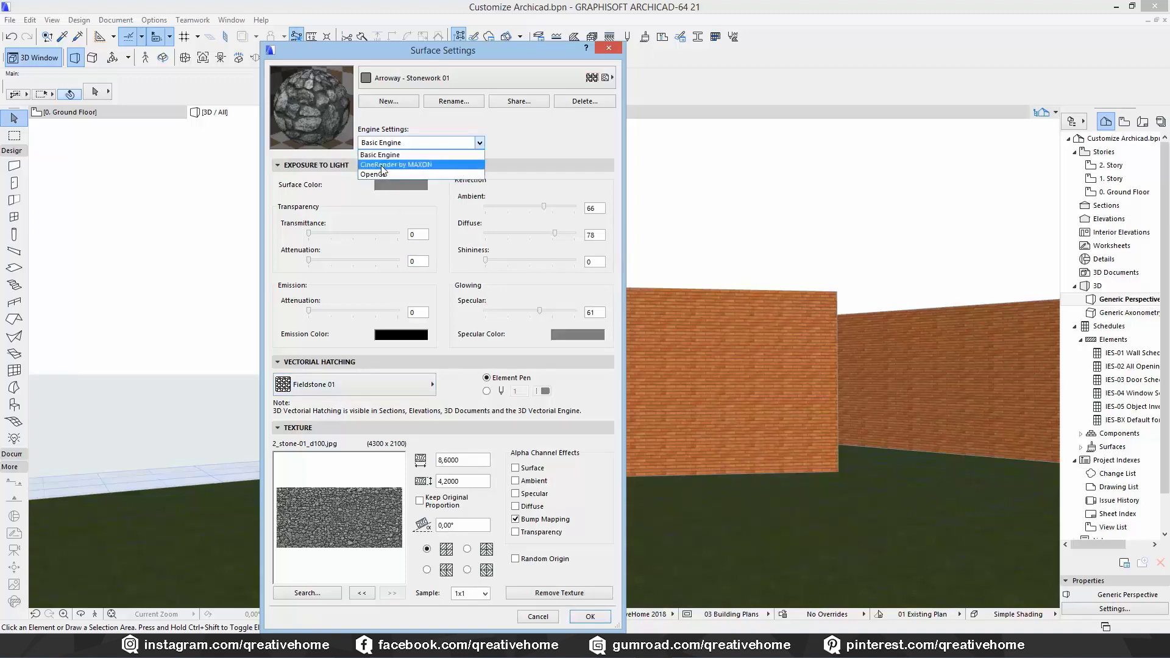
{"action": "left_click", "coordinate": [382, 163]}
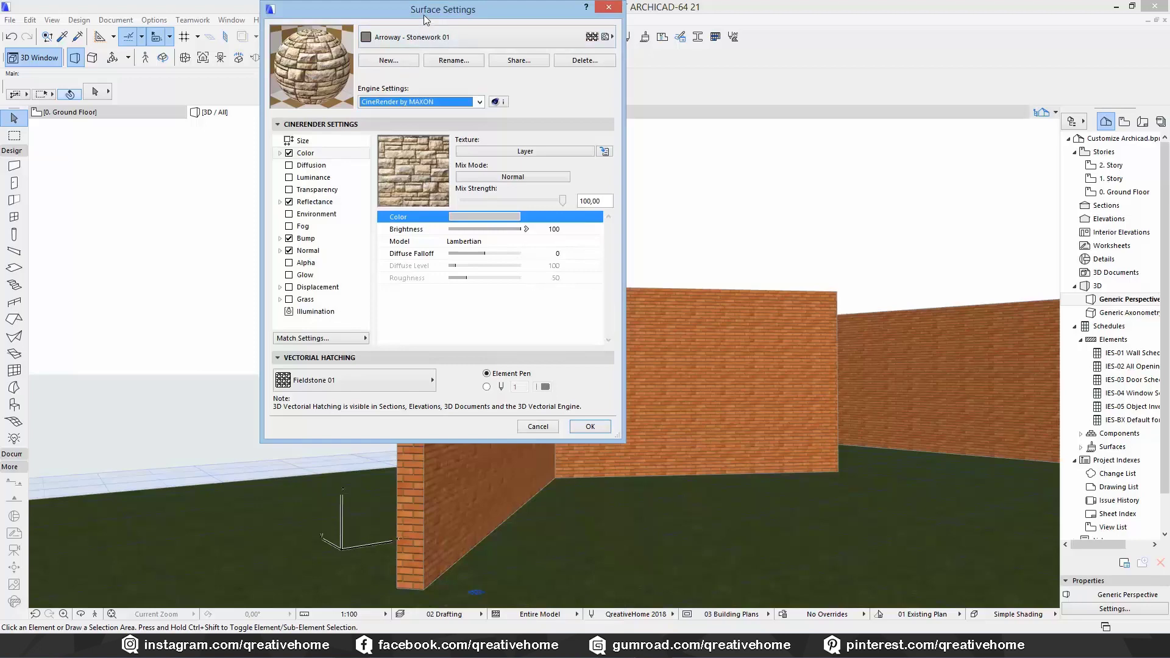
Step: Set the CineRender Color channel texture to the Embedded Library image 2_stone-01_d100.jpg
{"action": "left_click_drag", "start_coordinate": [424, 14], "coordinate": [475, 115]}
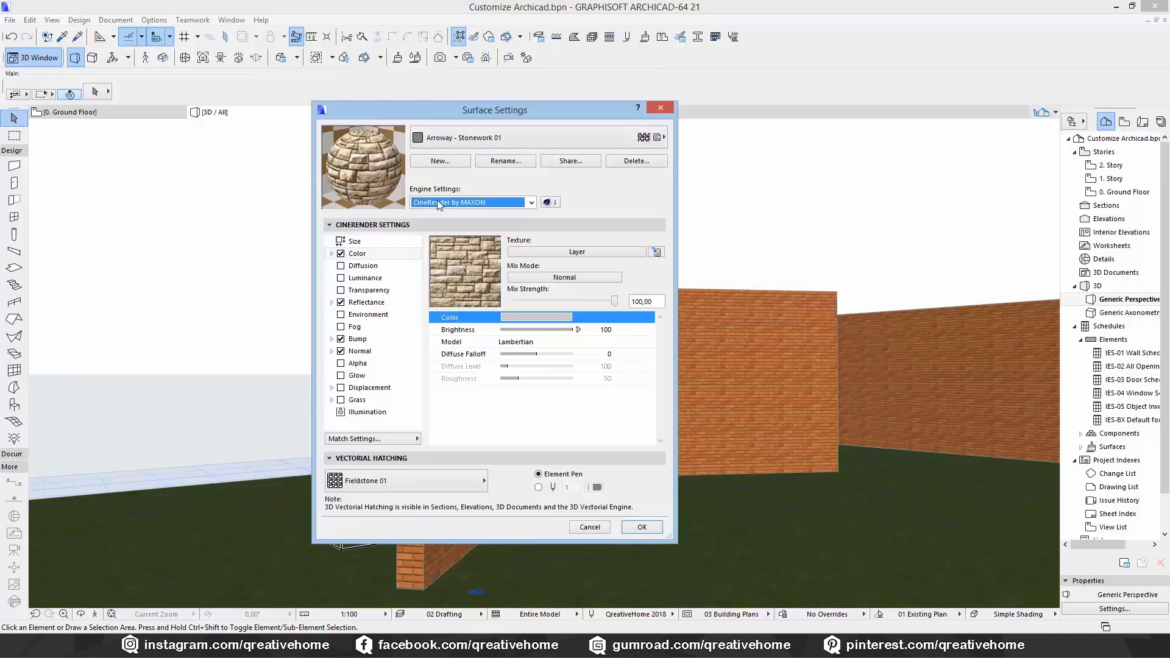
{"action": "left_click", "coordinate": [359, 253]}
{"action": "left_click", "coordinate": [565, 255]}
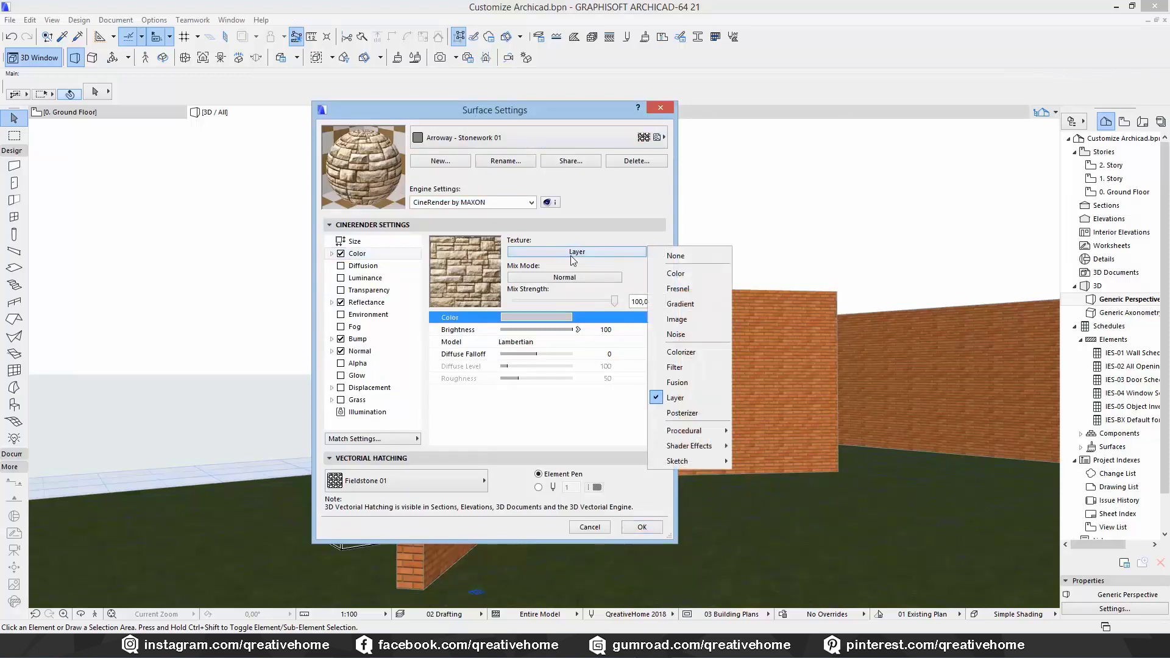
{"action": "left_click", "coordinate": [676, 319]}
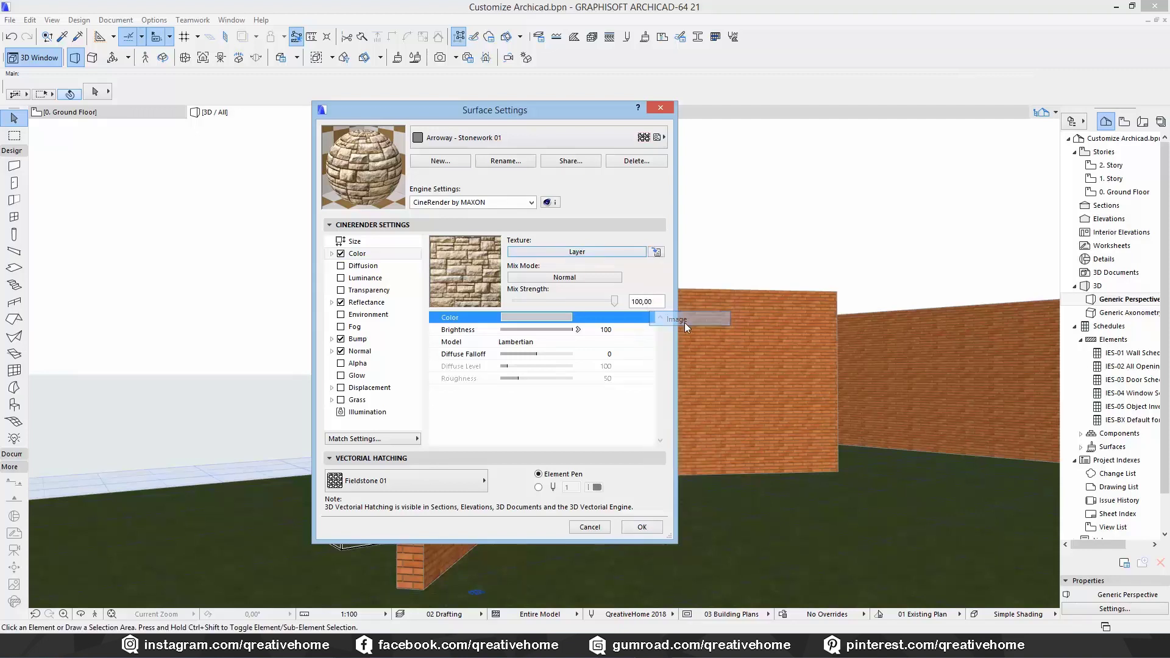
{"action": "left_click", "coordinate": [539, 227]}
{"action": "left_click", "coordinate": [497, 227]}
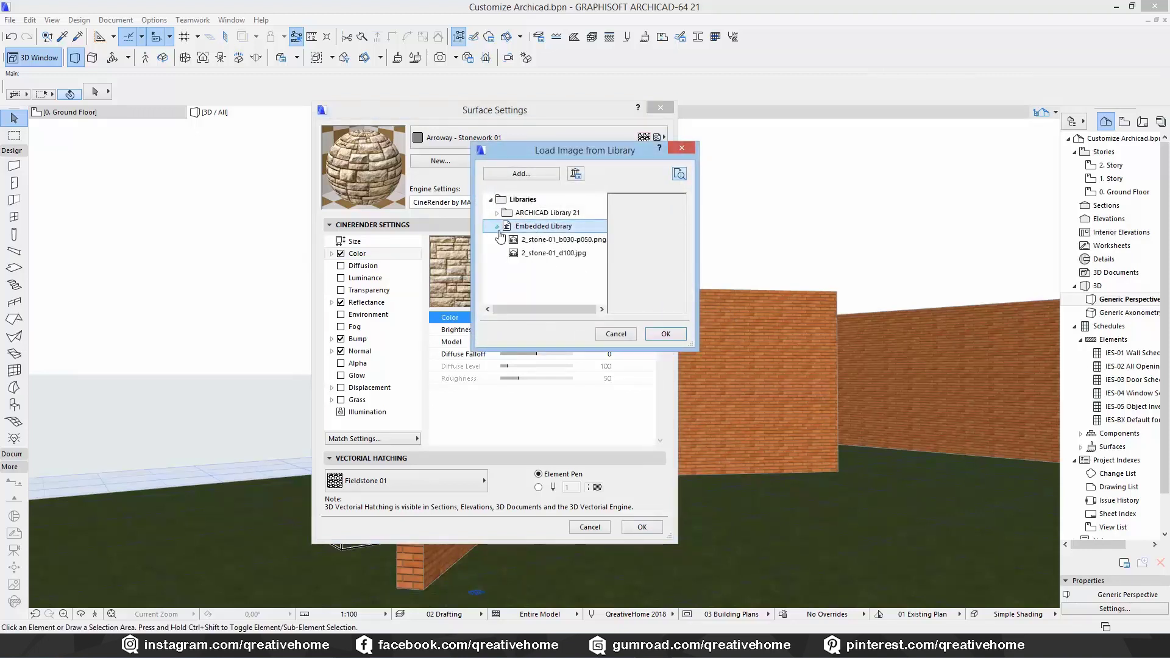
{"action": "left_click", "coordinate": [550, 255]}
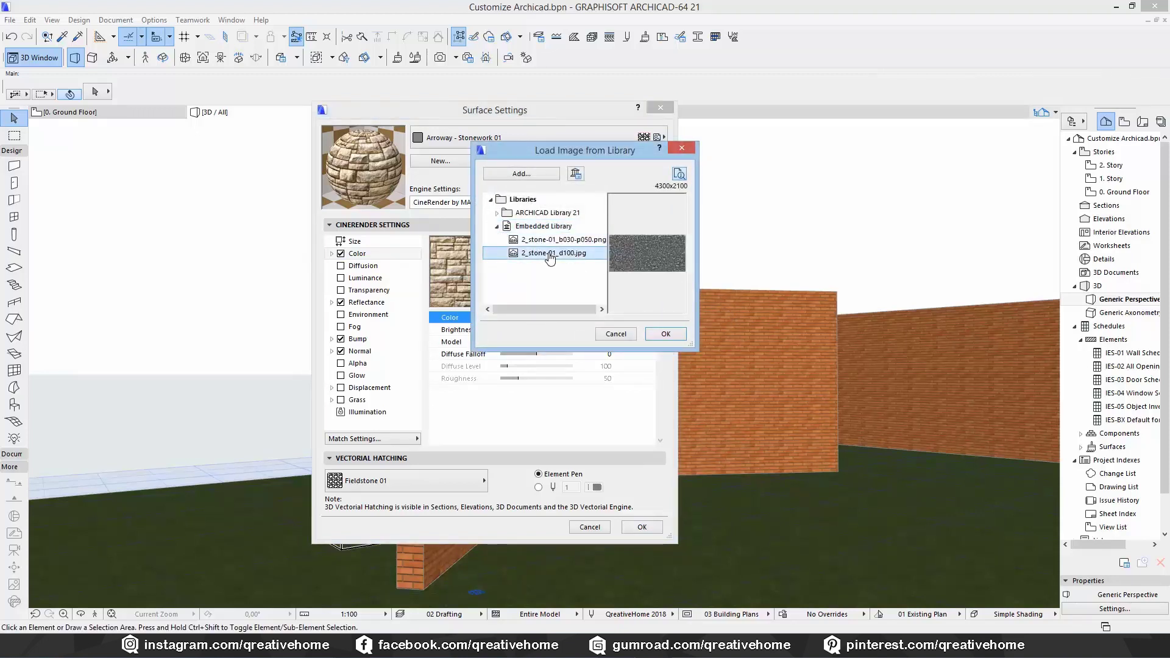
{"action": "left_click", "coordinate": [657, 333]}
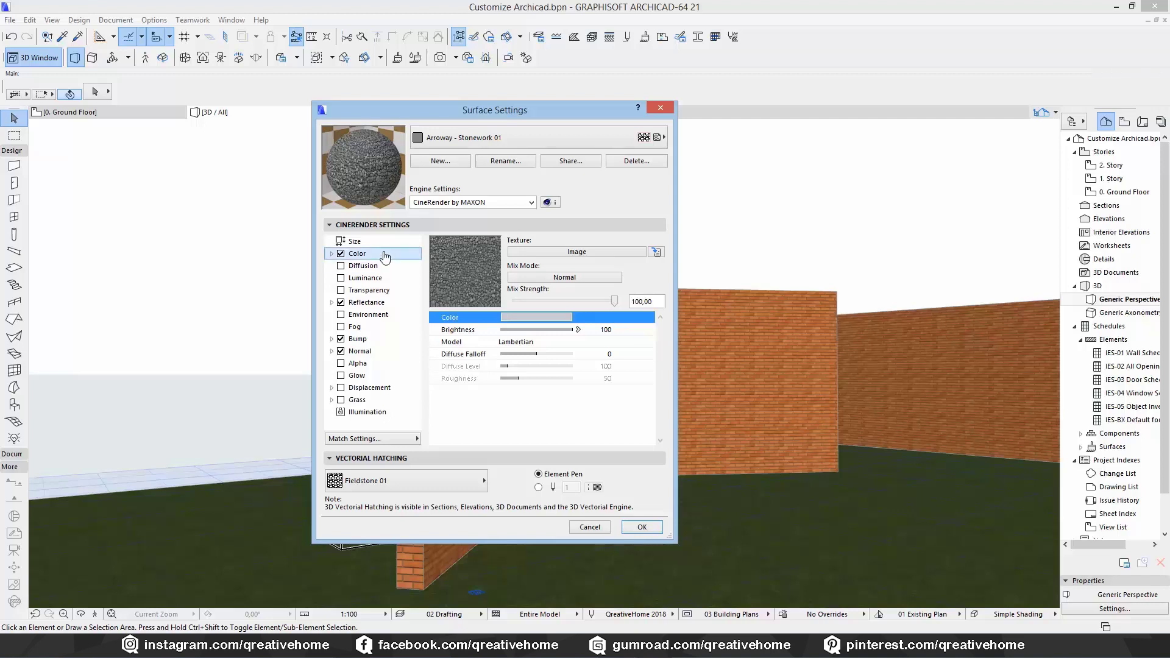
Step: Set the CineRender Size channel to Horizontal Size 8,6 and Vertical Size 4,2
{"action": "left_click", "coordinate": [366, 243]}
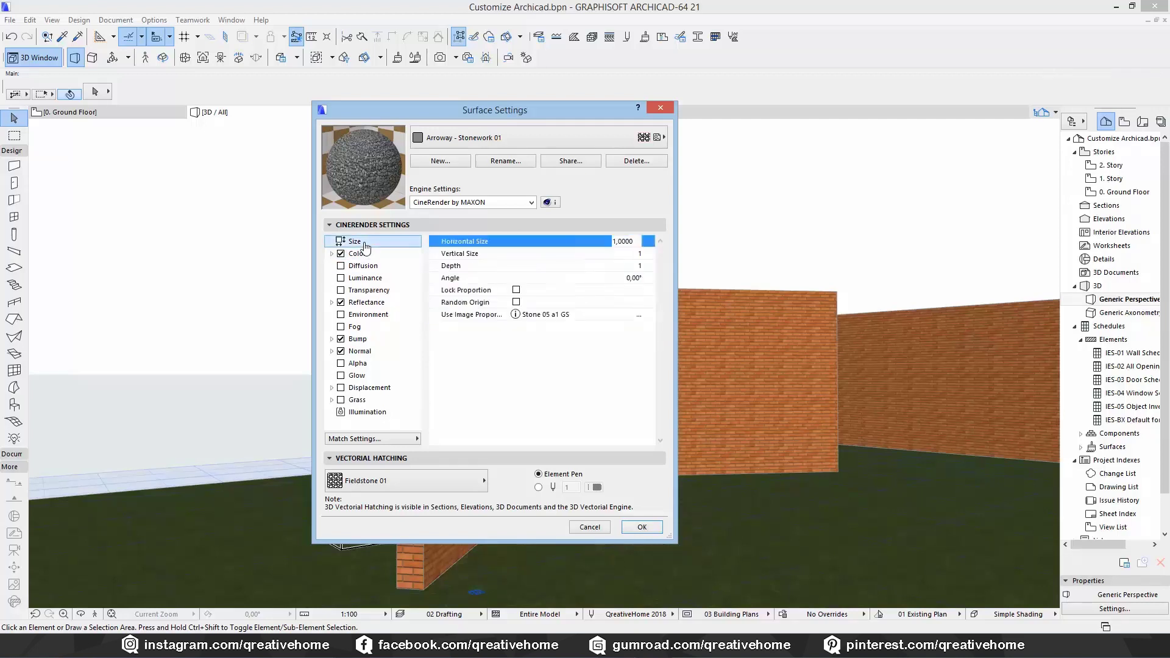
{"action": "left_click", "coordinate": [623, 241]}
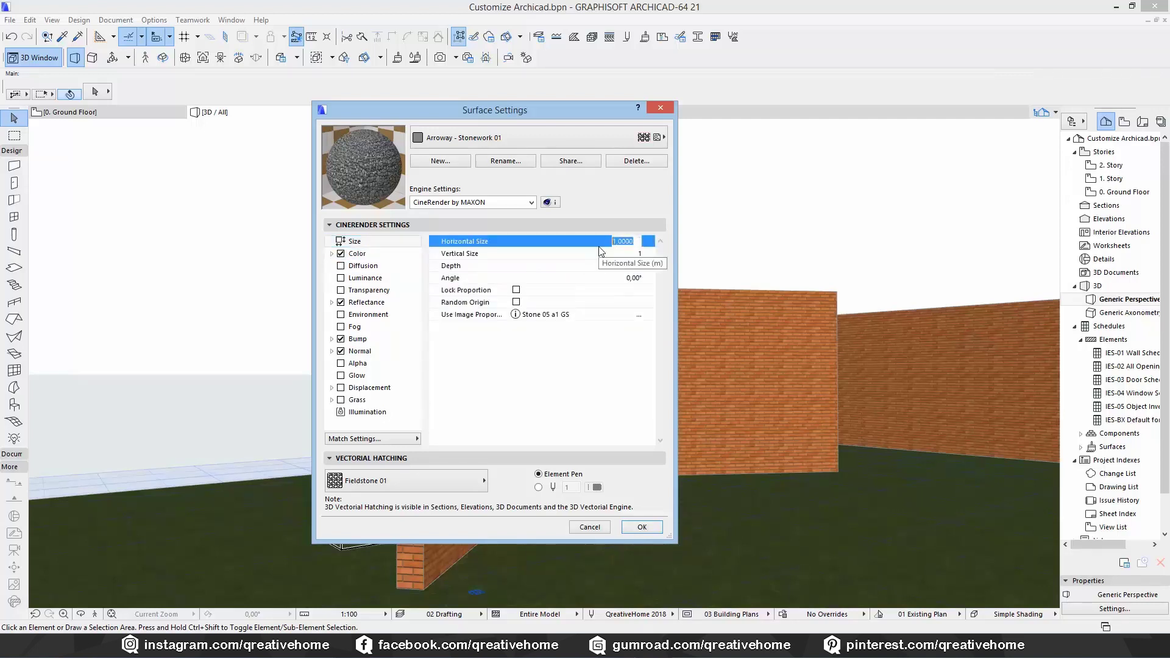
{"action": "type", "text": "8,6"}
{"action": "left_click", "coordinate": [638, 255]}
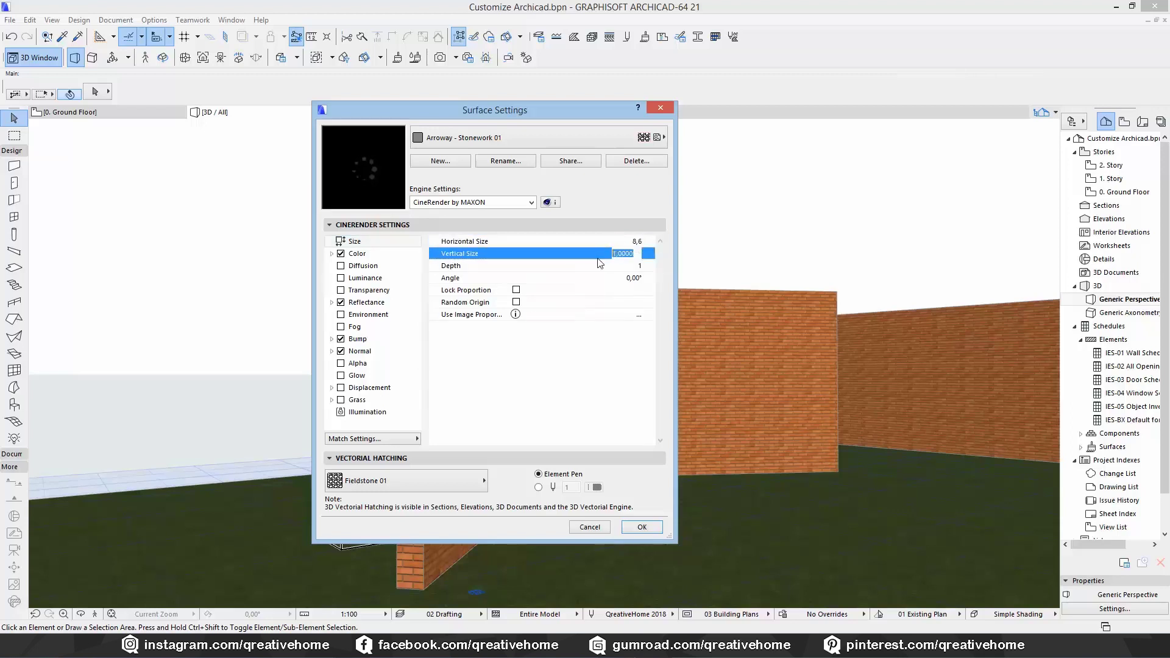
{"action": "type", "text": "4,2"}
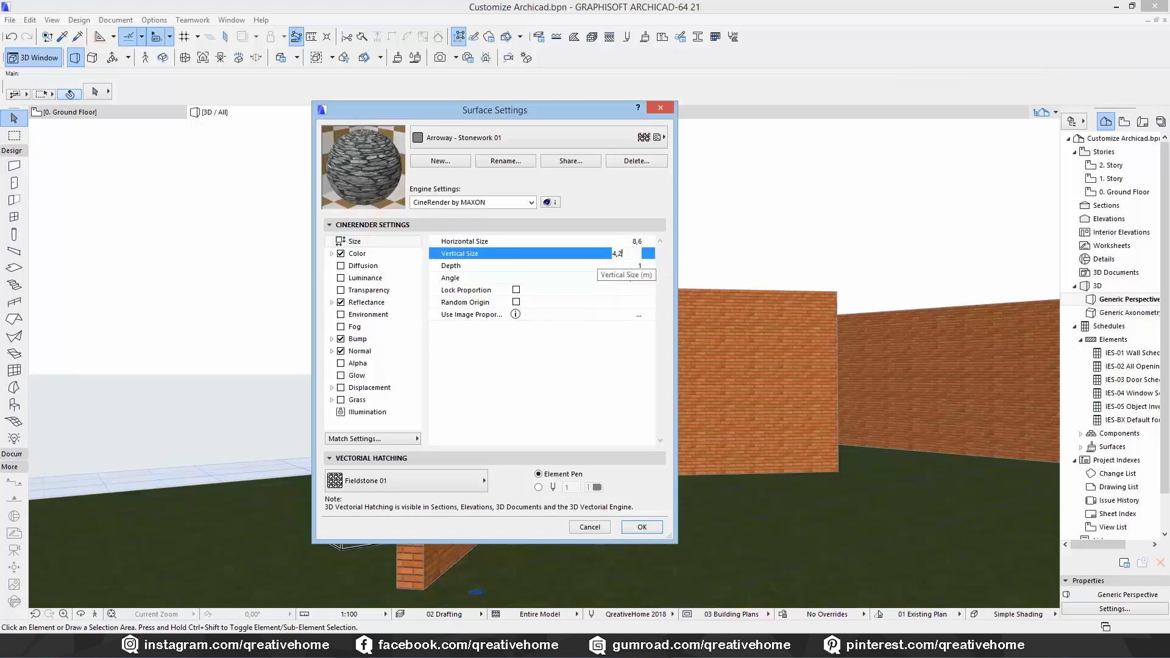
{"action": "left_click", "coordinate": [563, 378]}
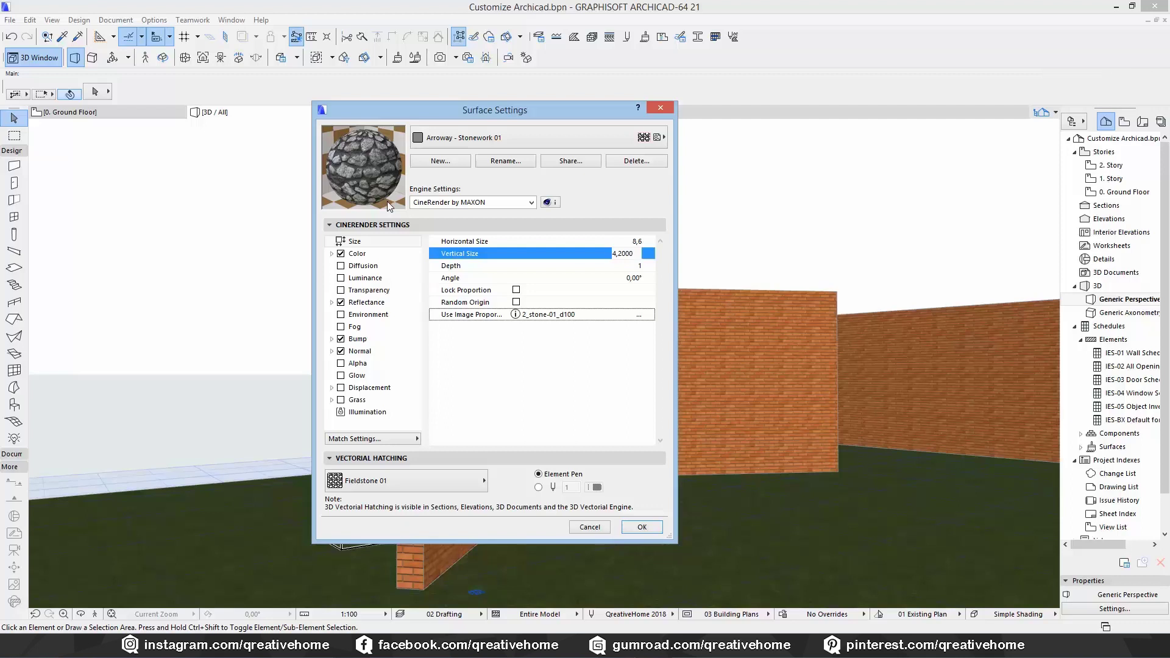
Step: Turn off the Normal channel of Arroway - Stonework 01
{"action": "left_click", "coordinate": [364, 302]}
{"action": "left_click", "coordinate": [360, 339]}
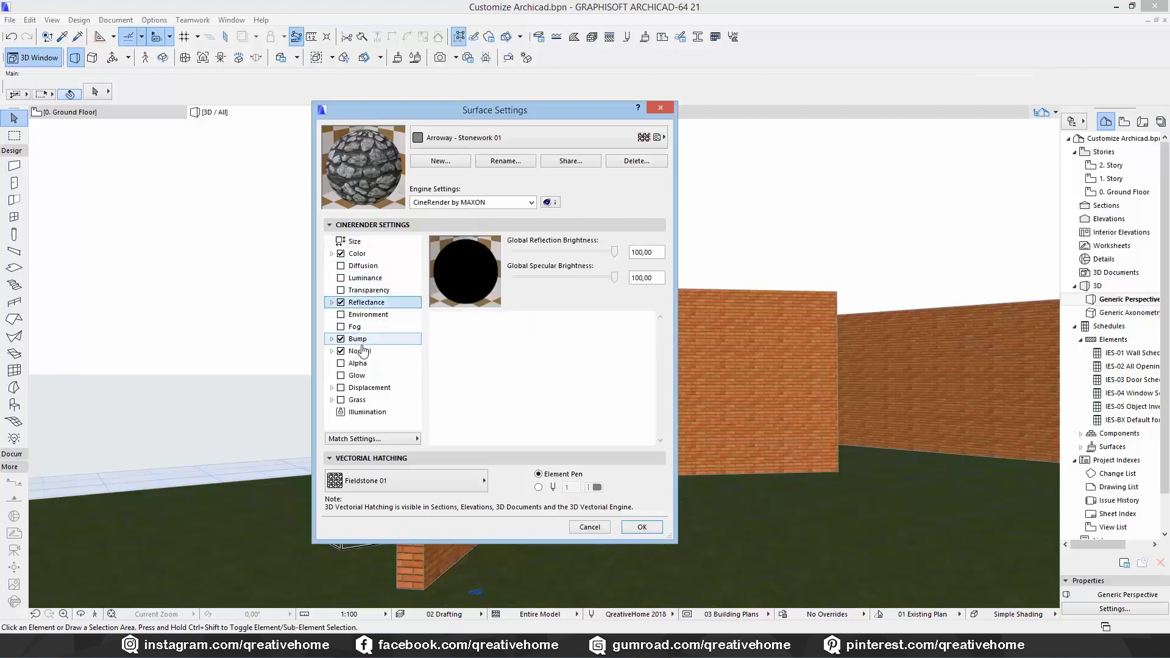
{"action": "left_click", "coordinate": [358, 351]}
{"action": "left_click", "coordinate": [341, 352]}
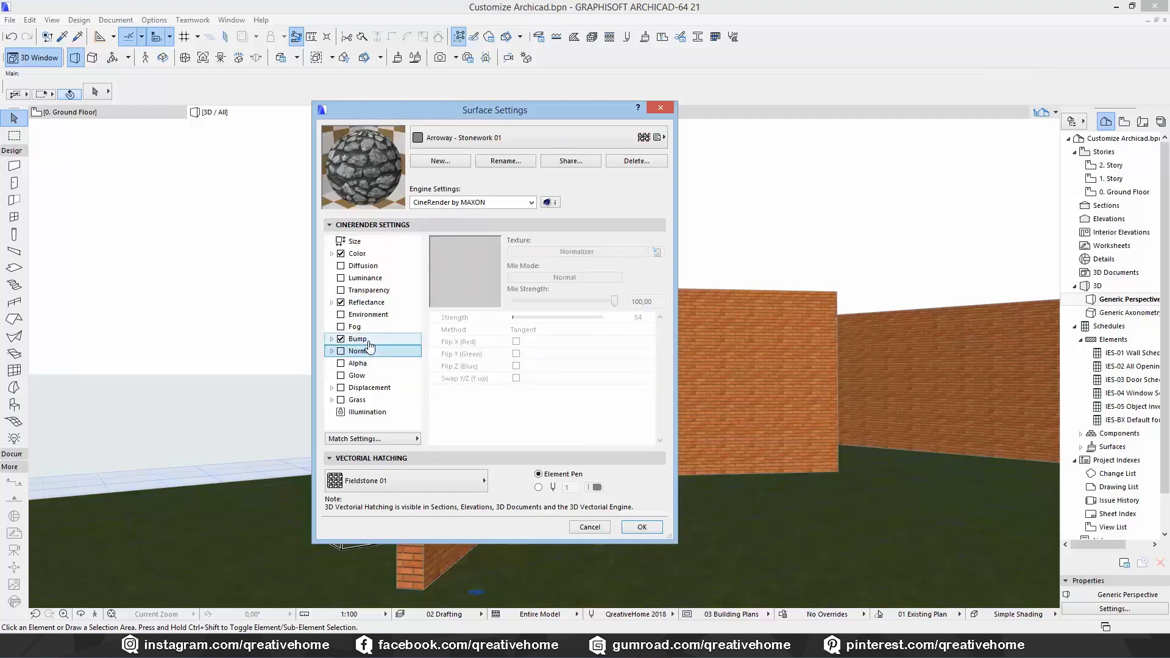
Step: Give the Bump channel the Embedded Library image 2_stone-01_b030-p050.png
{"action": "left_click", "coordinate": [359, 339]}
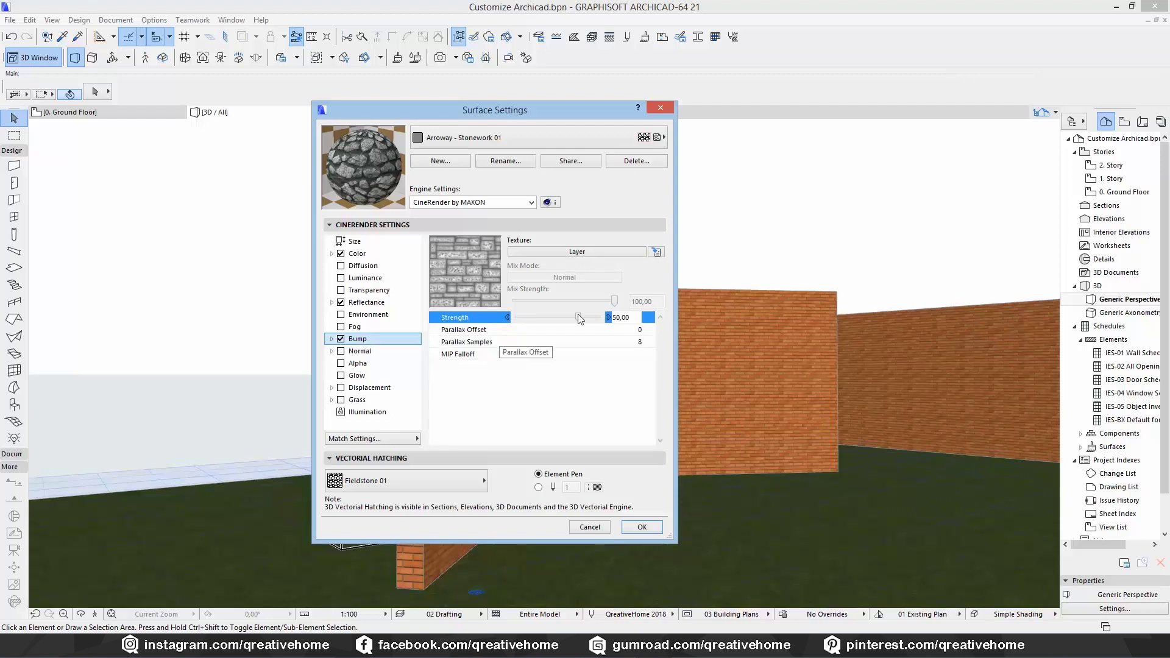
{"action": "left_click", "coordinate": [595, 254]}
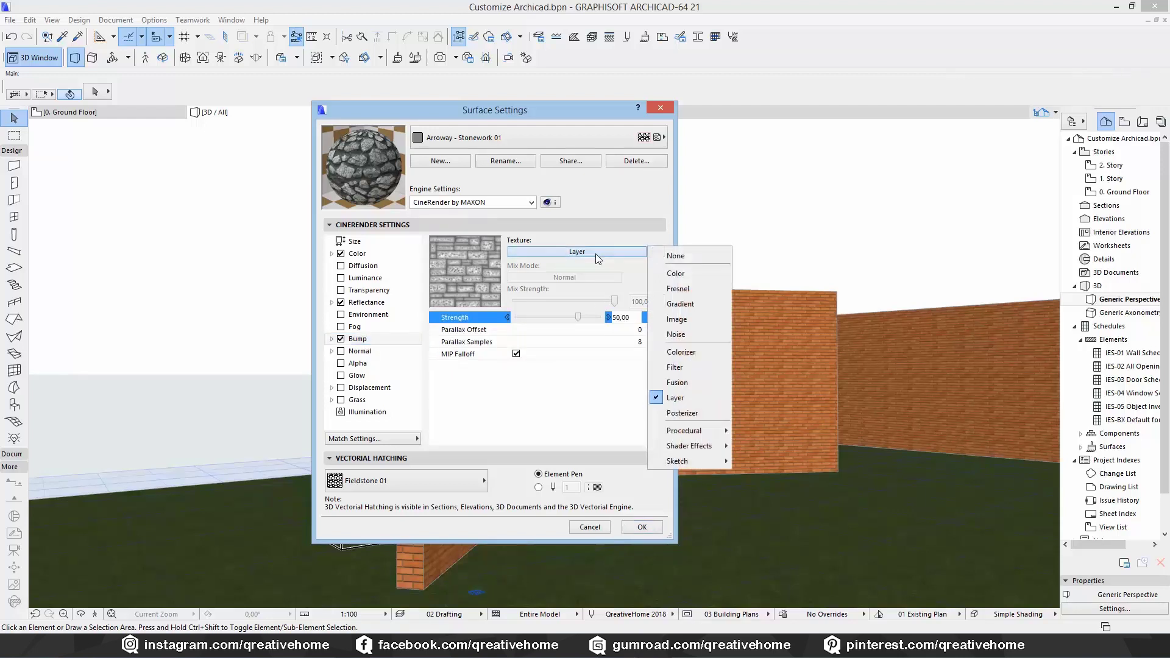
{"action": "left_click", "coordinate": [691, 317]}
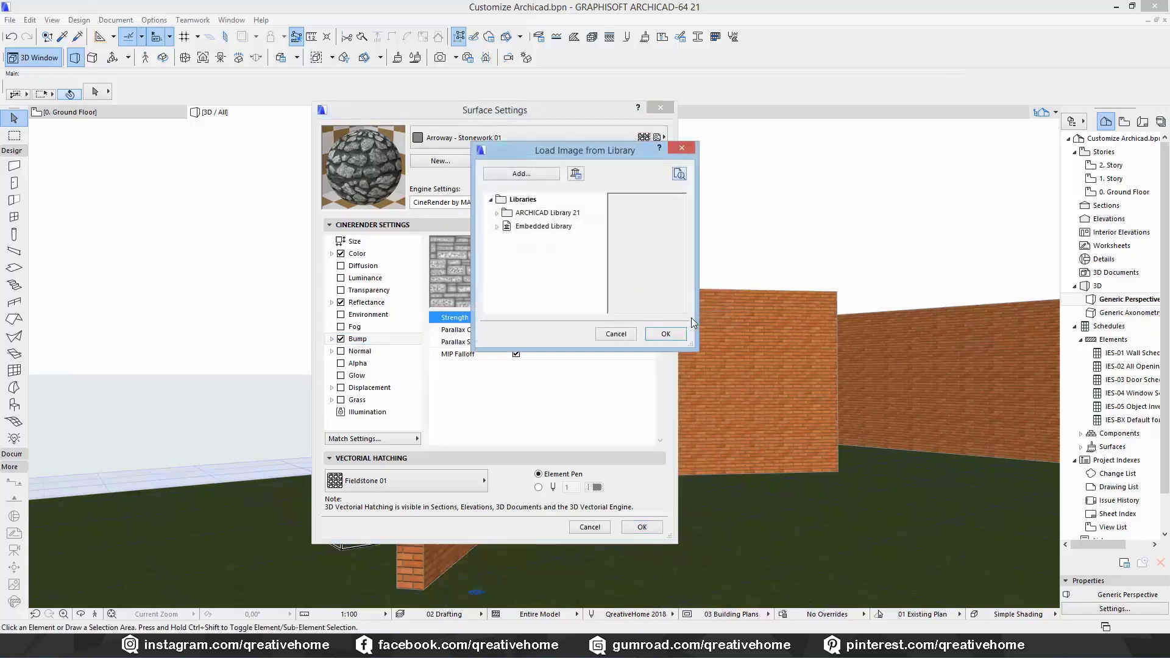
{"action": "left_click", "coordinate": [548, 231]}
{"action": "double_click", "coordinate": [547, 230]}
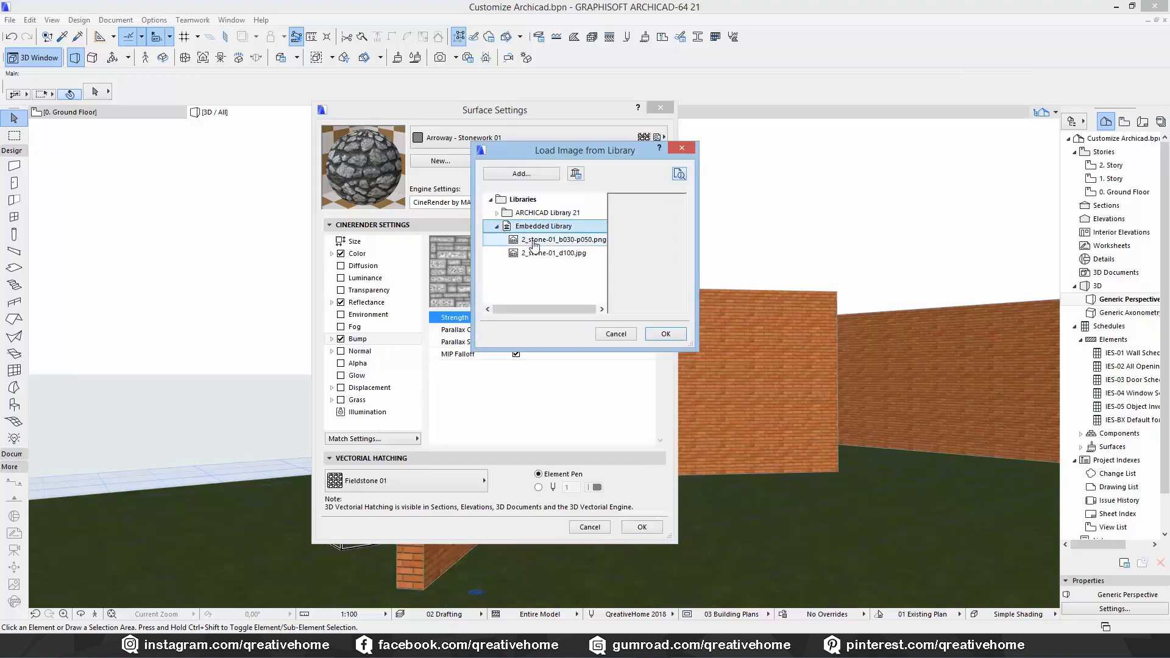
{"action": "left_click", "coordinate": [565, 243]}
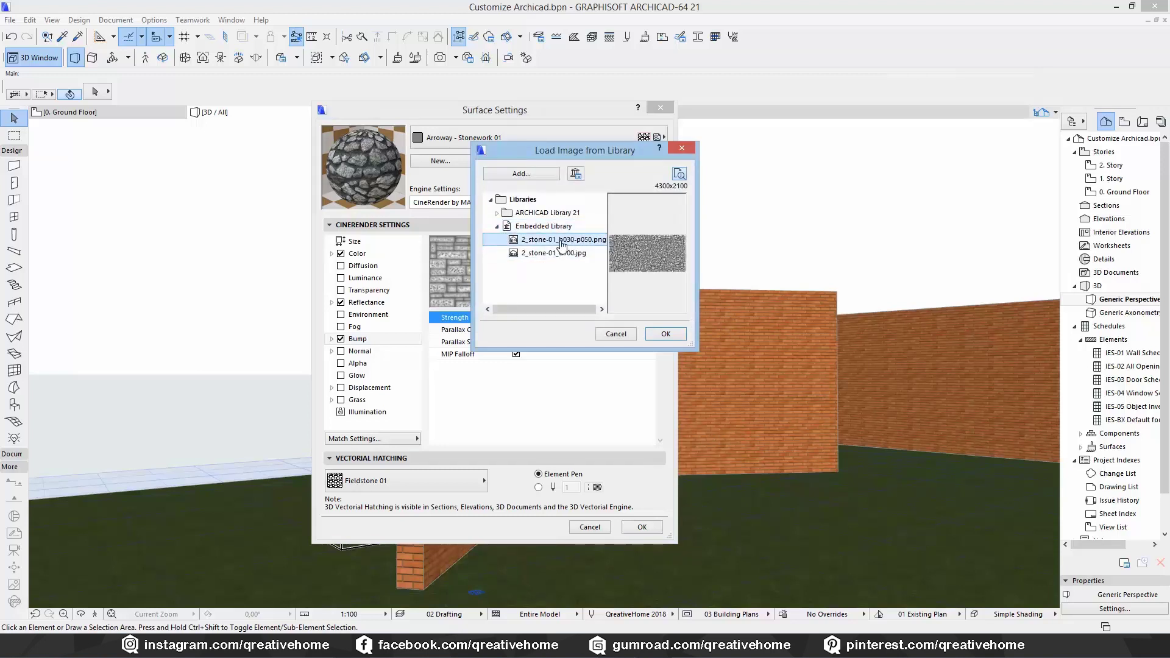
{"action": "left_click", "coordinate": [663, 342]}
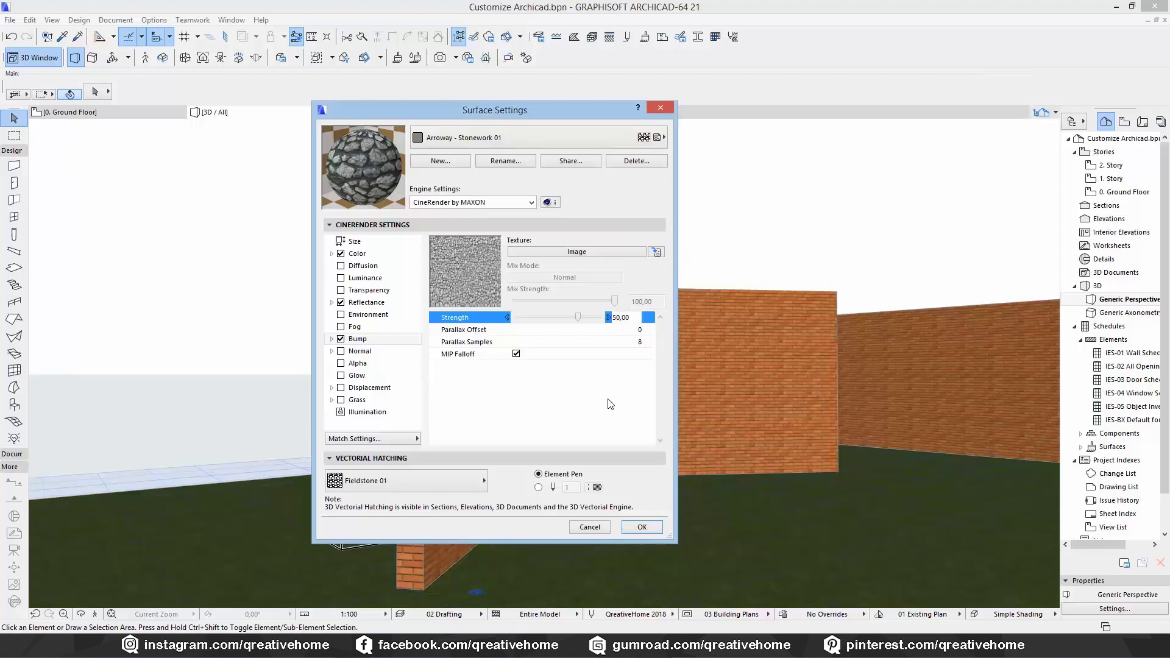
{"action": "left_click", "coordinate": [357, 390]}
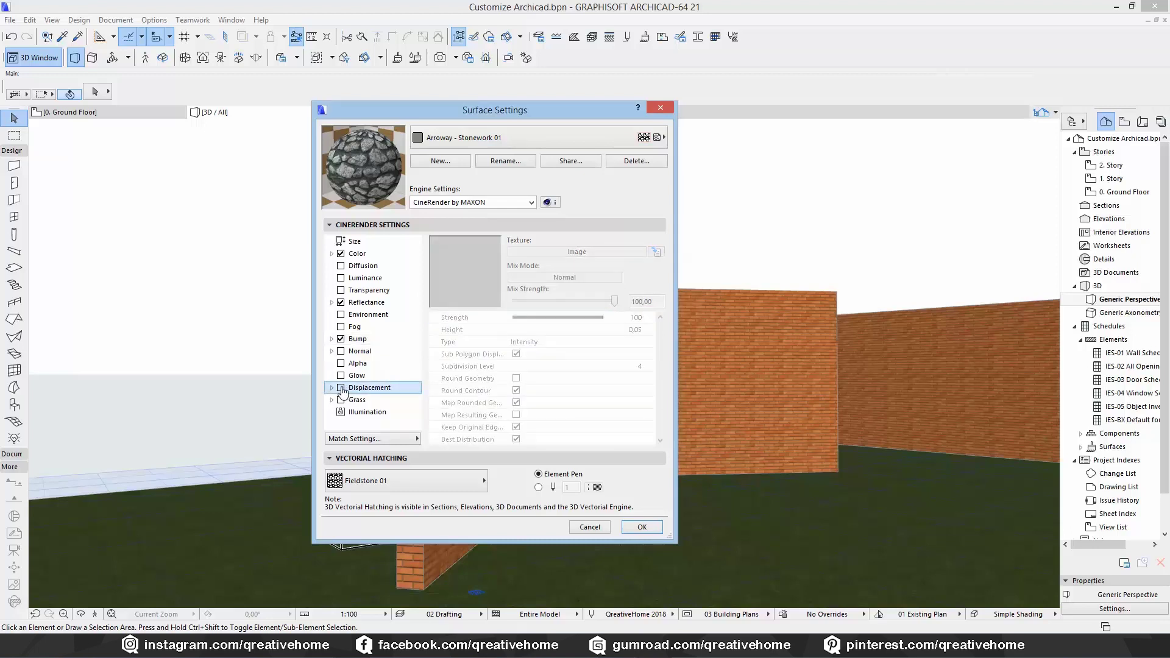
Step: Enable Displacement using the 2_stone-01_b030-p050.png image from the Embedded Library as texture
{"action": "left_click", "coordinate": [340, 387]}
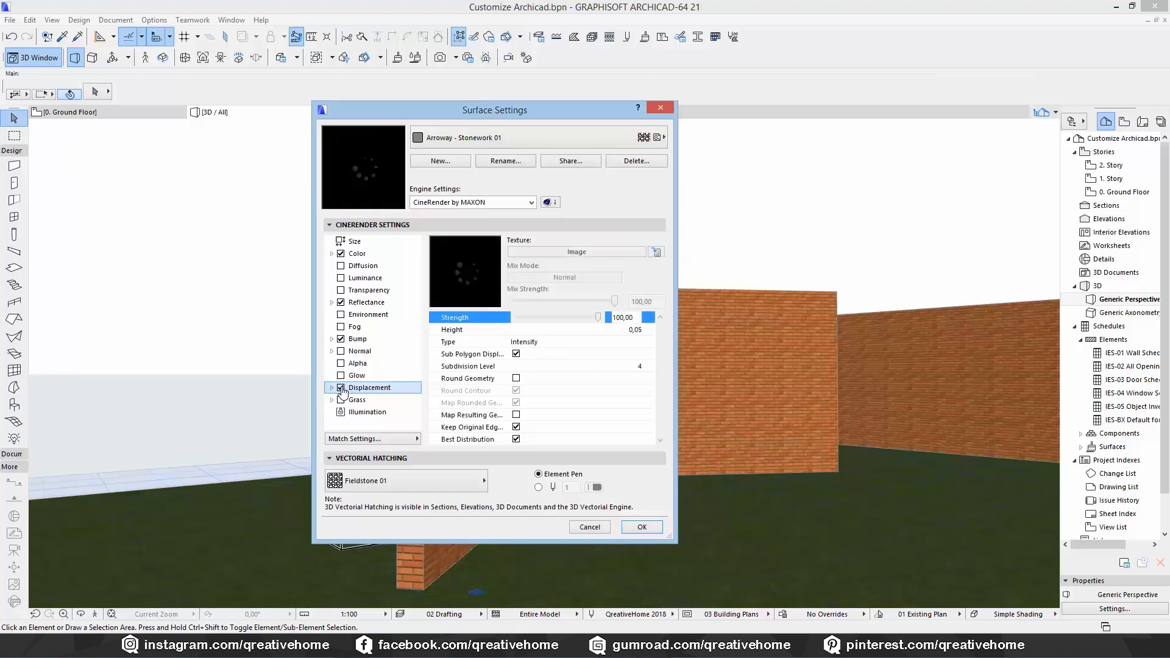
{"action": "left_click", "coordinate": [579, 253]}
{"action": "left_click", "coordinate": [668, 320]}
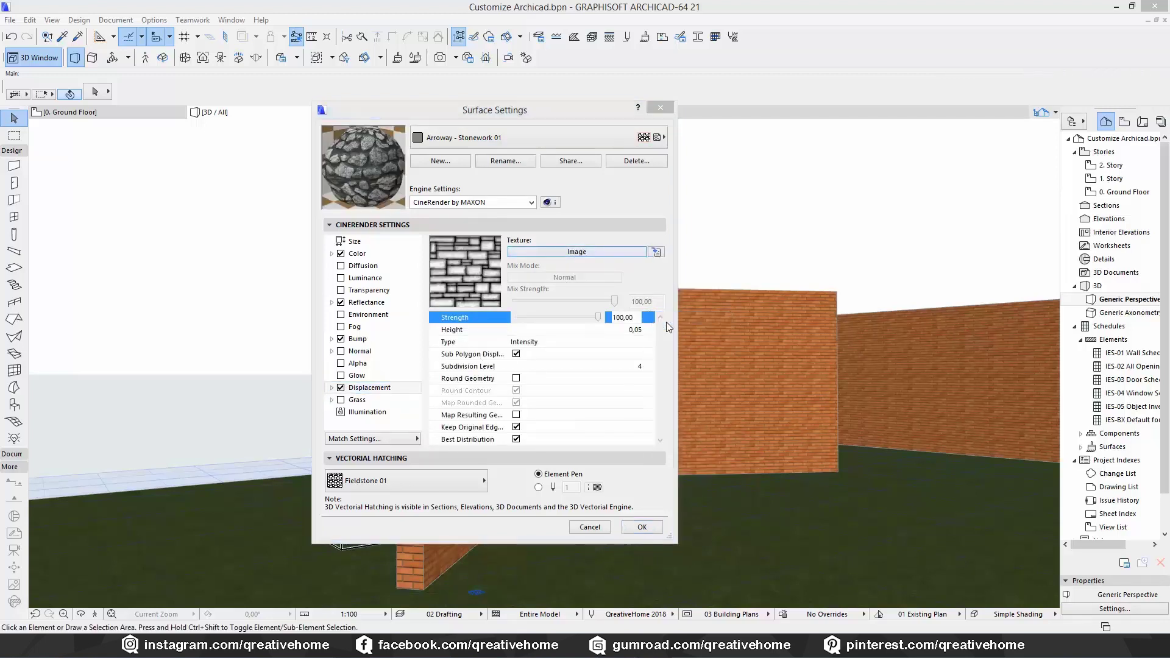
{"action": "left_click", "coordinate": [510, 231]}
{"action": "double_click", "coordinate": [510, 230]}
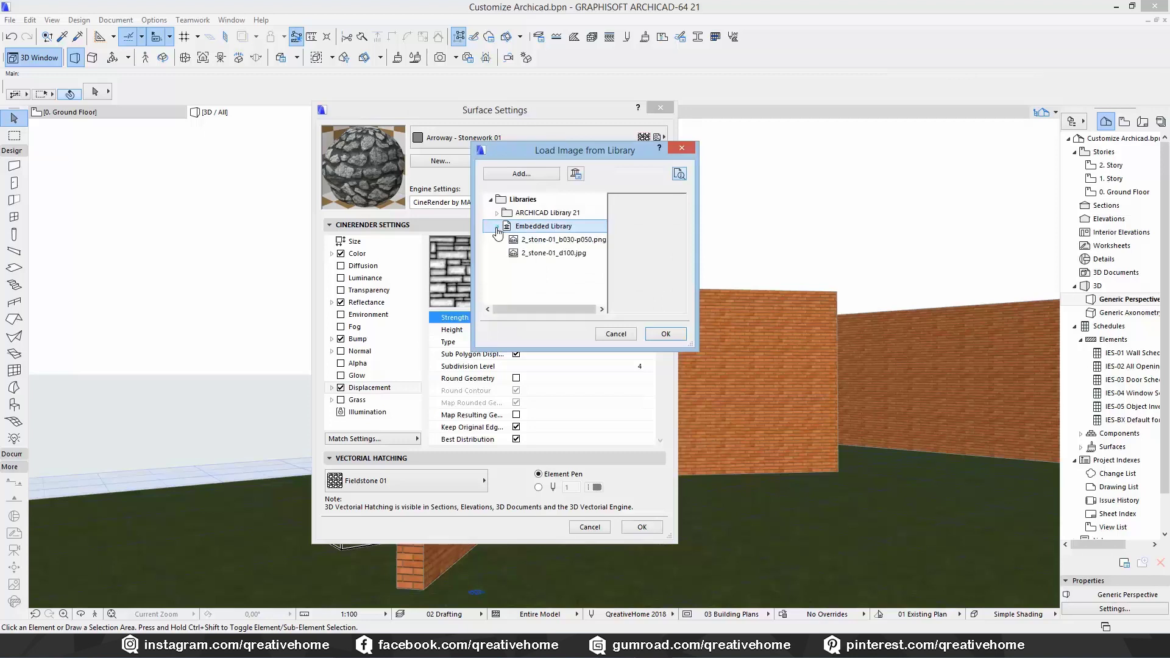
{"action": "left_click", "coordinate": [562, 241]}
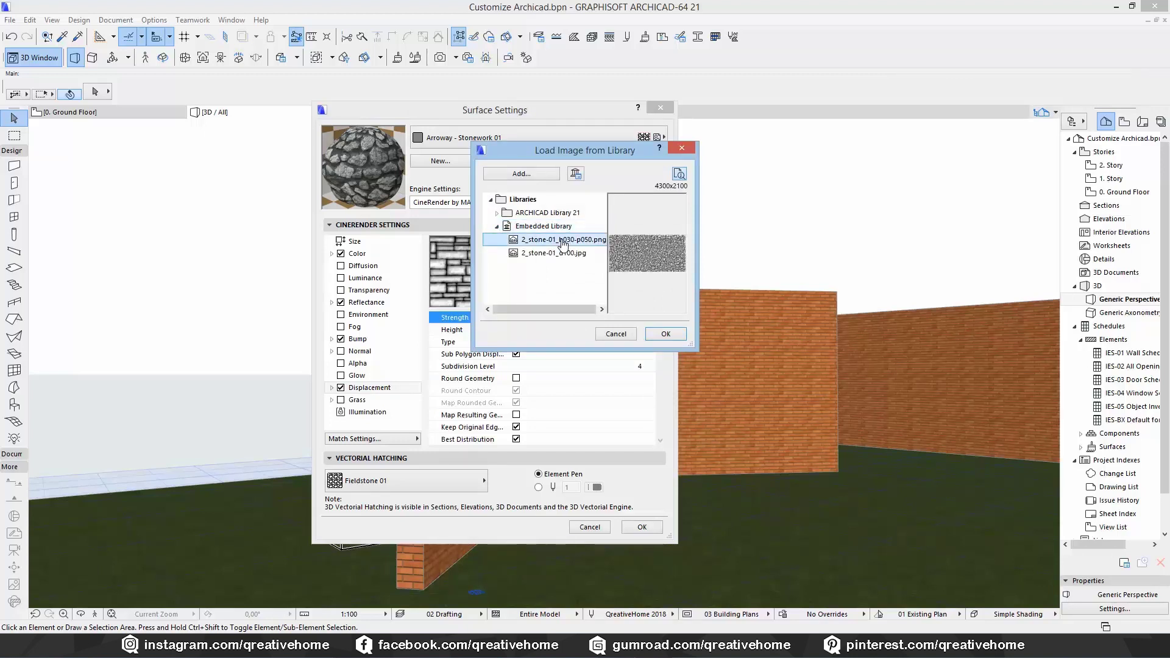
{"action": "left_click", "coordinate": [663, 335]}
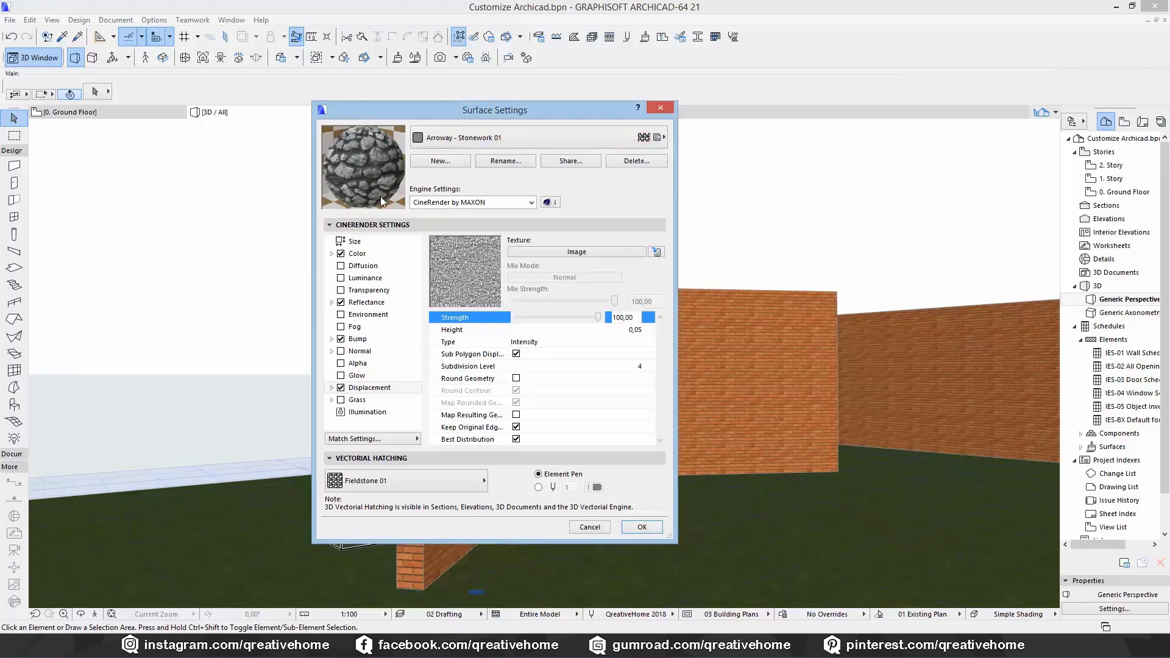
Step: Set the displacement height to 0,07, accept the surface settings, and face the walls frontally
{"action": "left_click", "coordinate": [642, 330]}
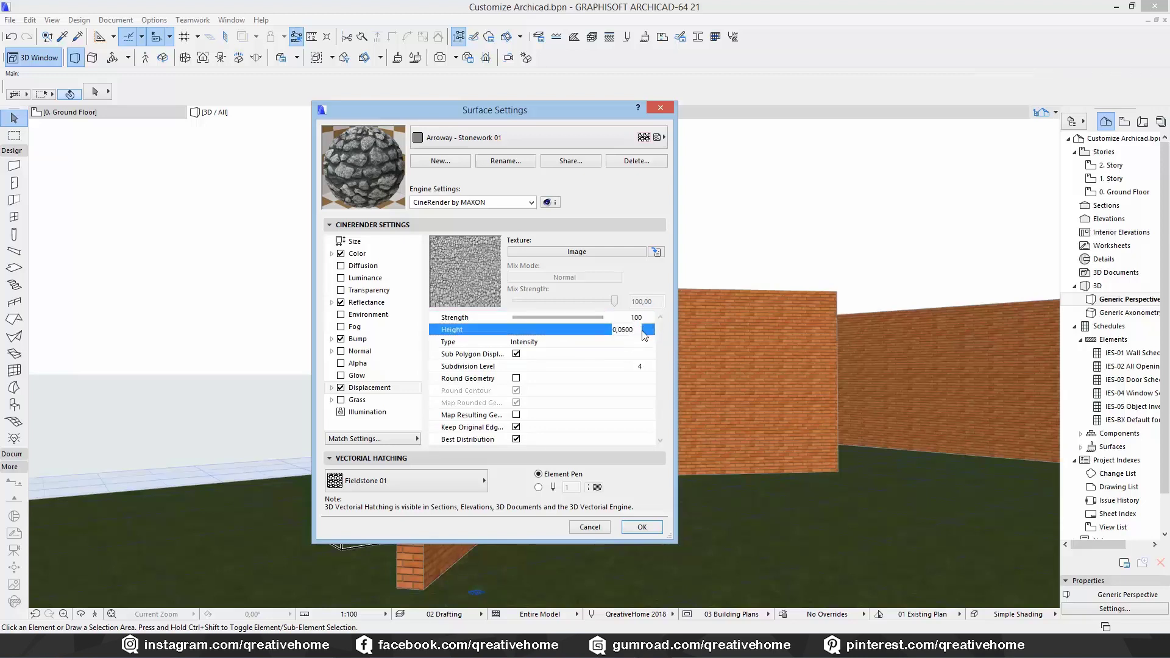
{"action": "left_click_drag", "start_coordinate": [643, 330], "coordinate": [620, 330]}
{"action": "type", "text": "25"}
{"action": "left_click", "coordinate": [610, 436]}
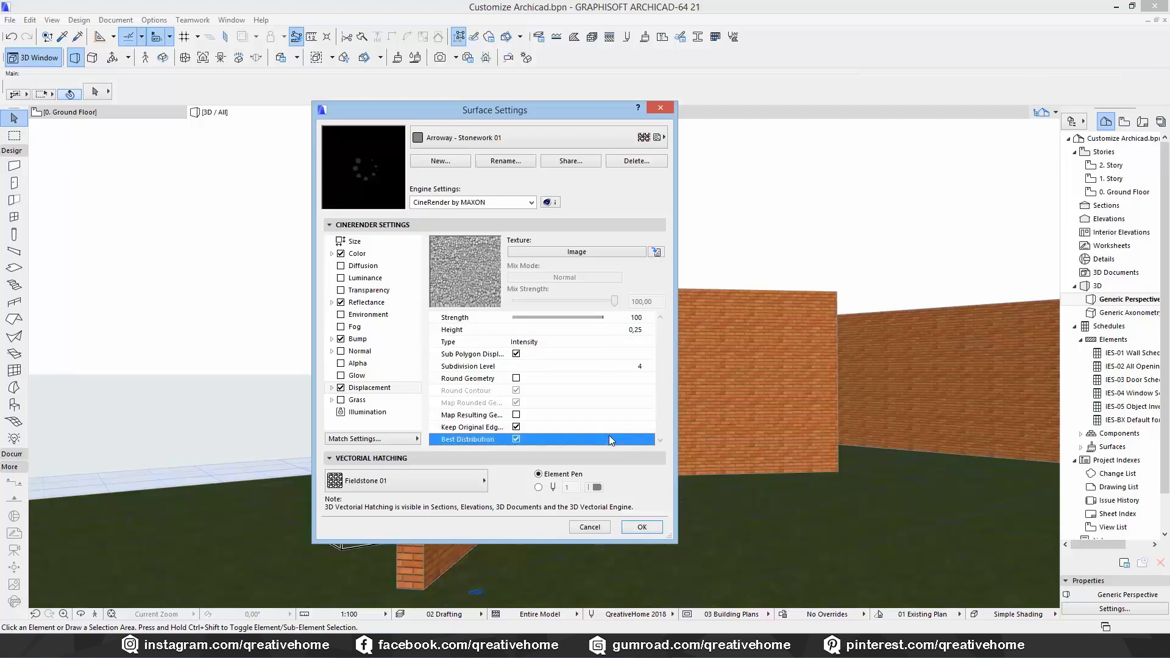
{"action": "left_click", "coordinate": [634, 330]}
{"action": "left_click_drag", "start_coordinate": [632, 330], "coordinate": [620, 330]}
{"action": "type", "text": "07"}
{"action": "key", "text": "Return"}
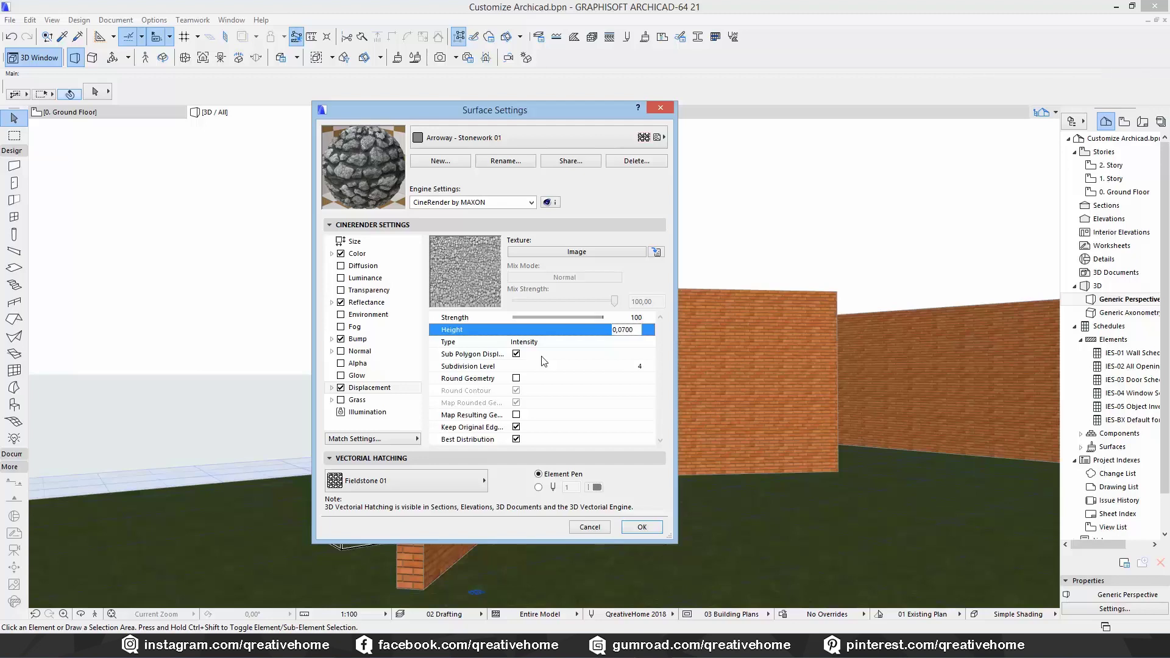
{"action": "left_click", "coordinate": [642, 526]}
{"action": "middle_click_drag", "start_coordinate": [650, 526], "coordinate": [184, 258], "text": "shift"}
Step: Mark a render region covering the walls in the 3D view
{"action": "left_click_drag", "start_coordinate": [170, 221], "coordinate": [984, 368]}
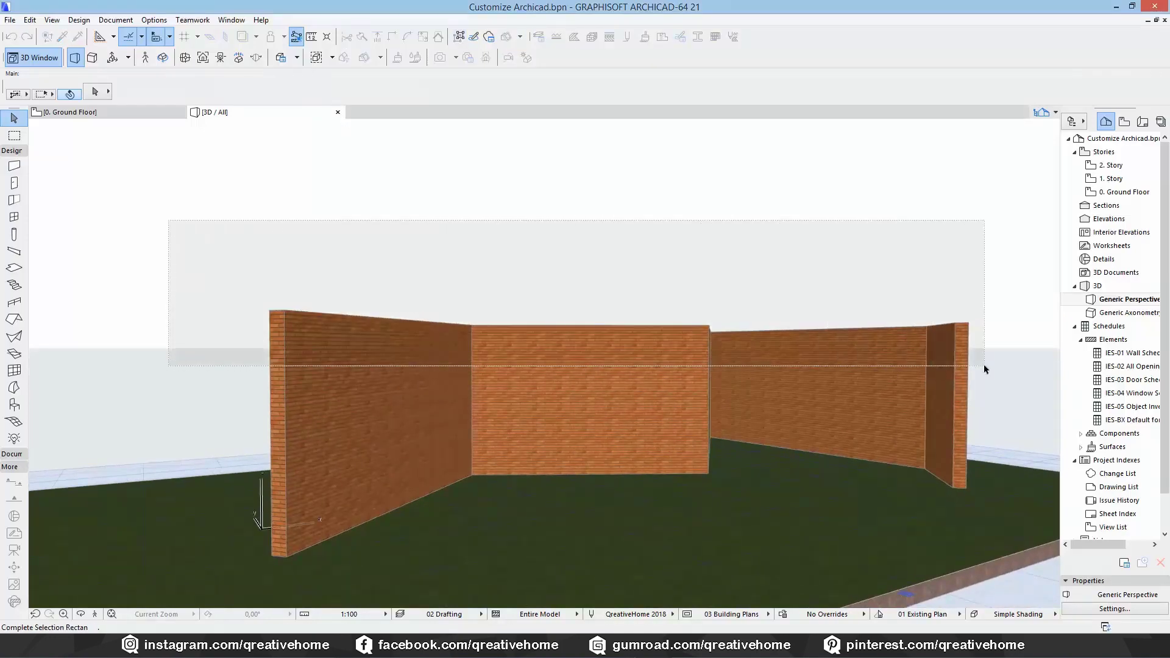